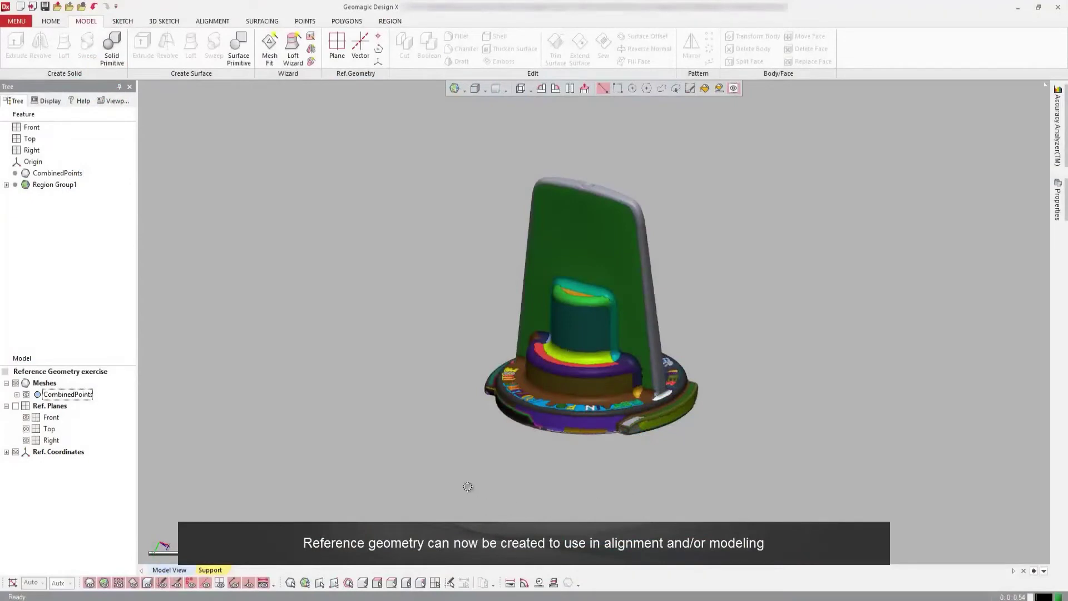
# - Start a new reference plane fitted to the flat base flange face, using the Extract method
pyautogui.click(344, 59)
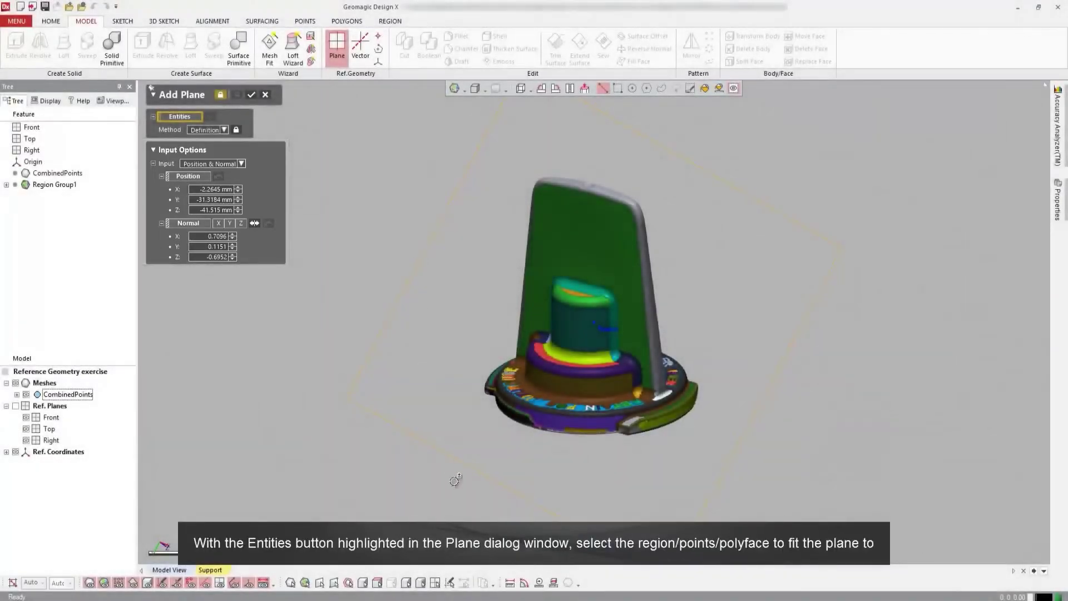
pyautogui.moveTo(514, 472); pyautogui.dragTo(568, 135, button='right')
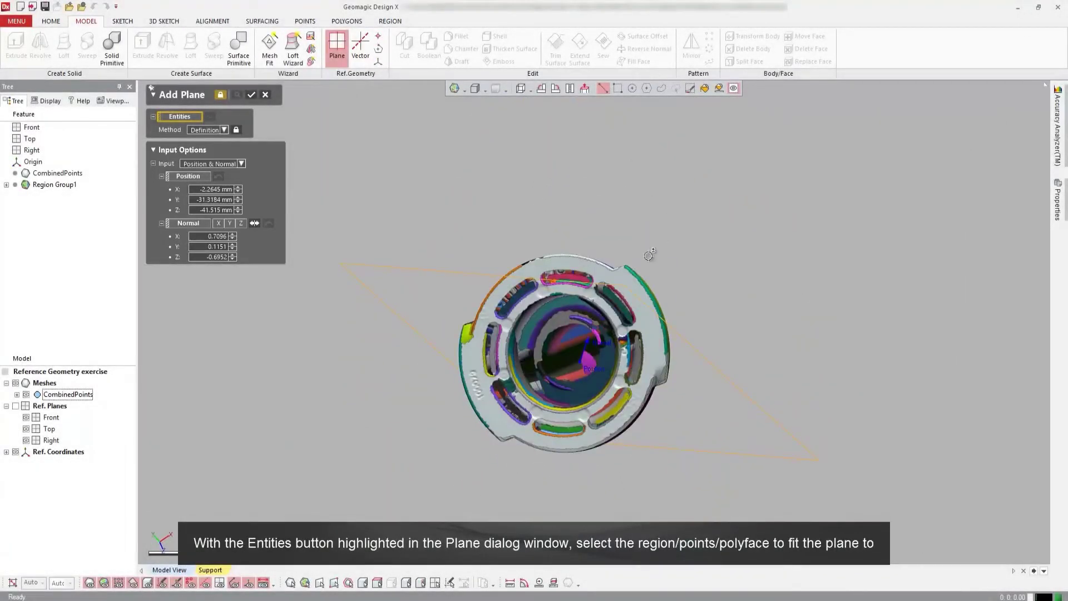
pyautogui.click(629, 290)
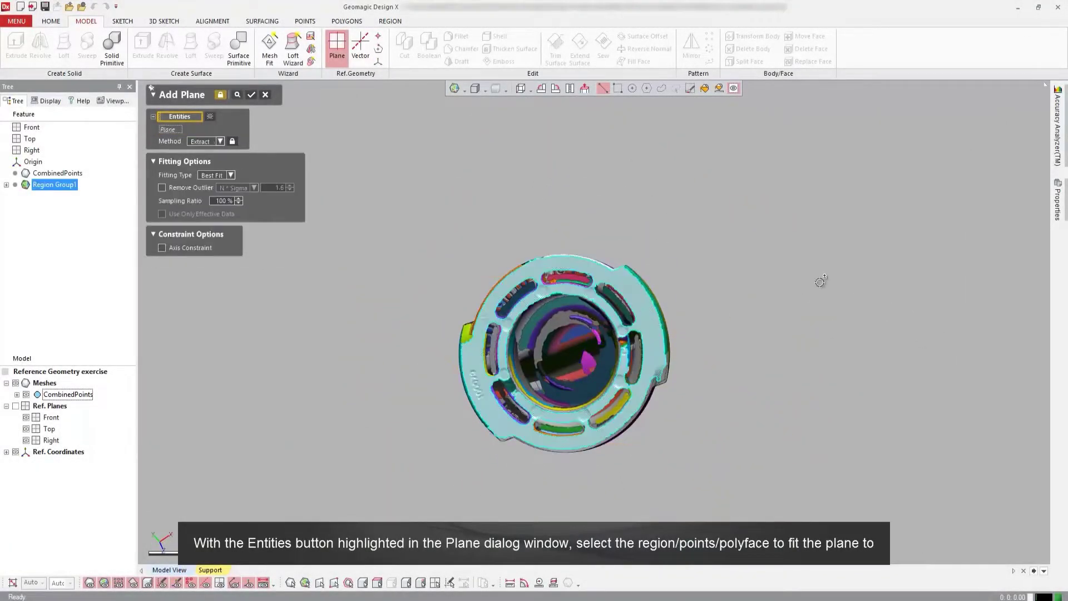
pyautogui.moveTo(513, 180)
pyautogui.mouseDown(button='right')
pyautogui.moveTo(439, 393)
pyautogui.moveTo(446, 323)
pyautogui.mouseUp(button='right')
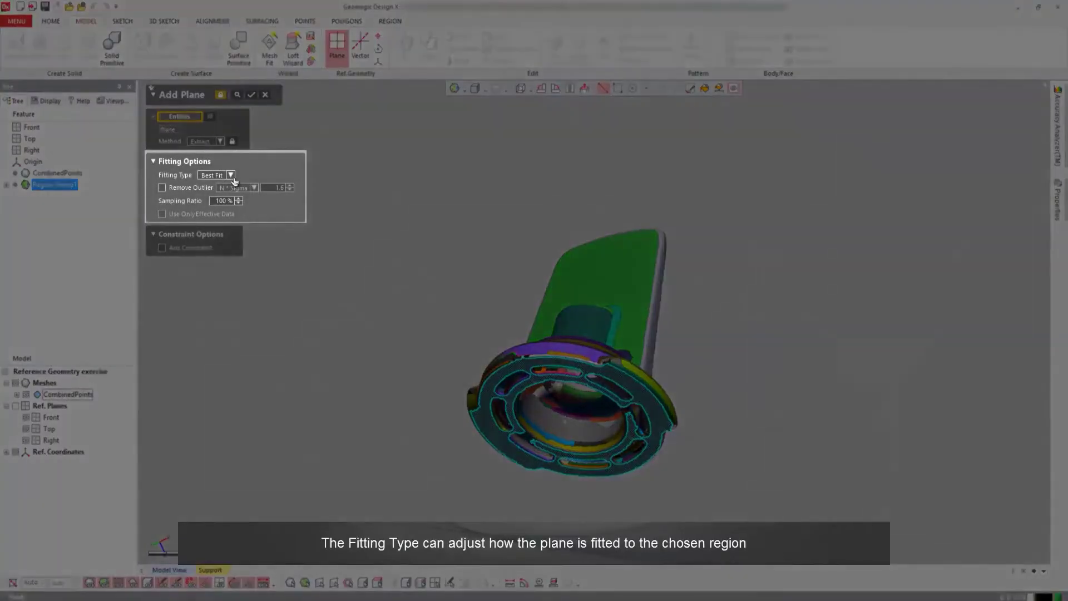
# - Keep Best Fit as the fitting type and enable Don't Quit Command With OK
pyautogui.click(231, 176)
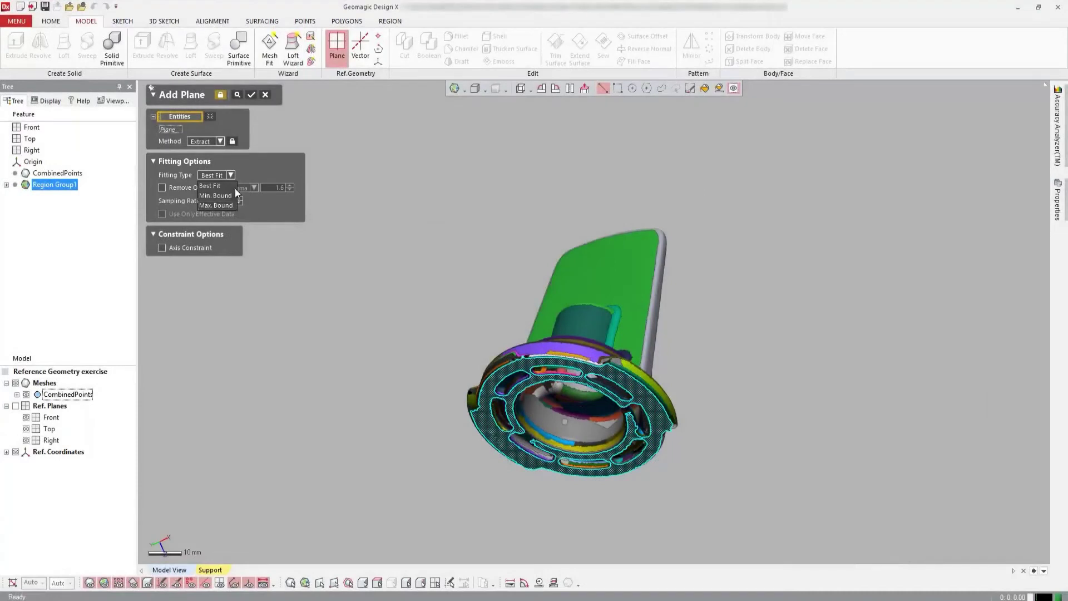
pyautogui.click(231, 176)
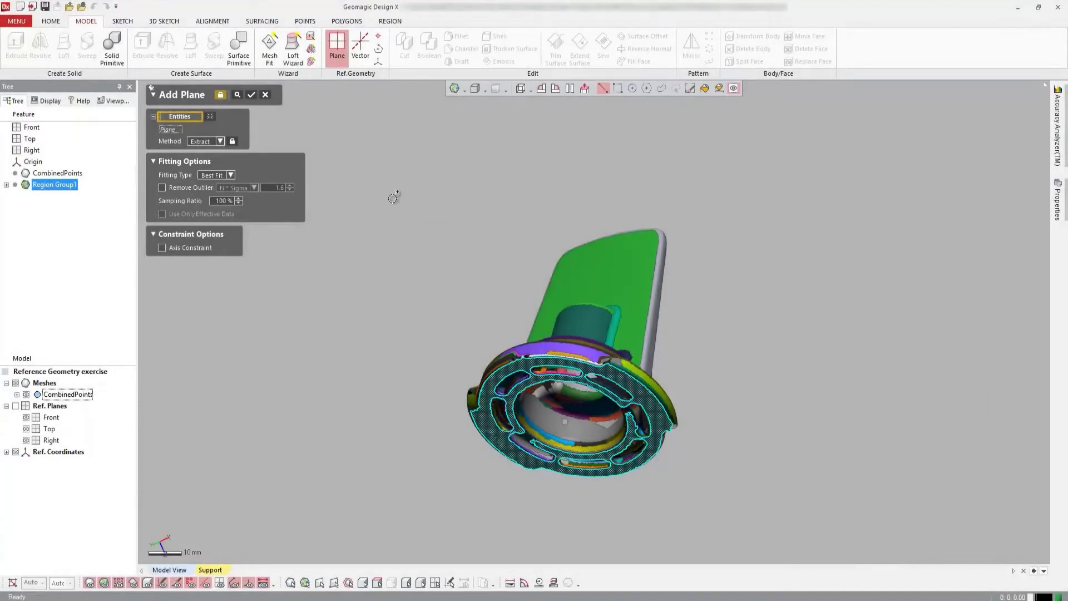
pyautogui.click(221, 95)
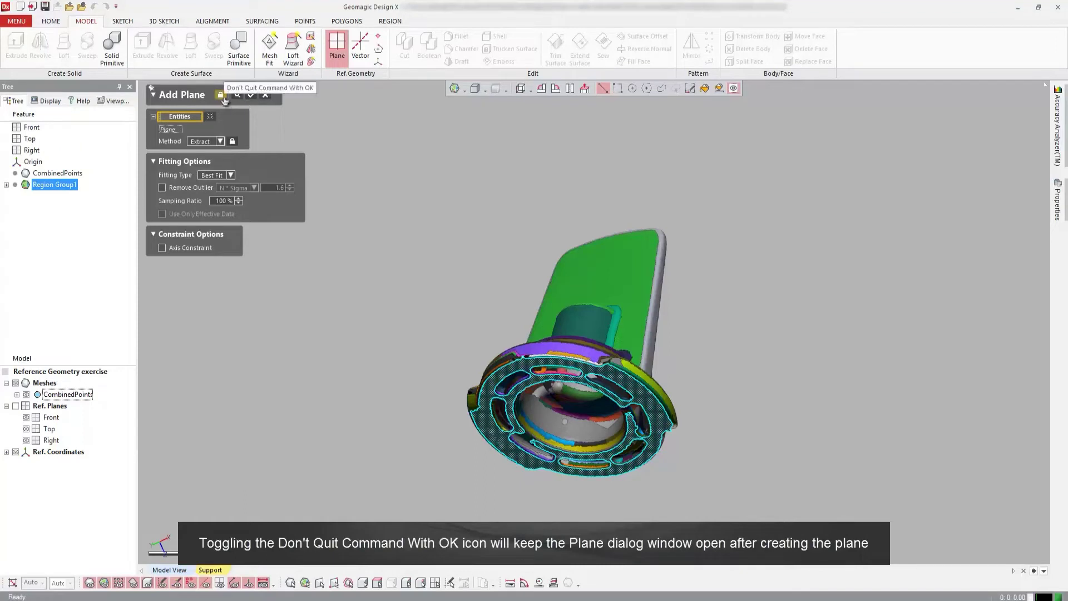
# - Create Plane1 on the base flange and hide the Front, Top and Right planes
pyautogui.click(252, 95)
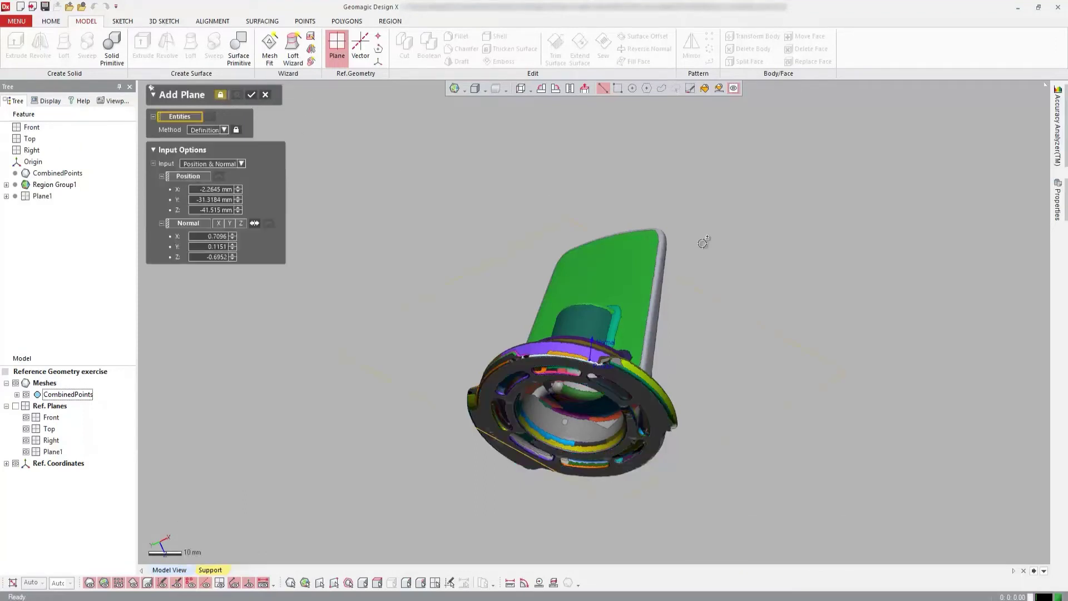
pyautogui.moveTo(704, 239)
pyautogui.mouseDown(button='right')
pyautogui.moveTo(567, 229)
pyautogui.moveTo(511, 277)
pyautogui.mouseUp(button='right')
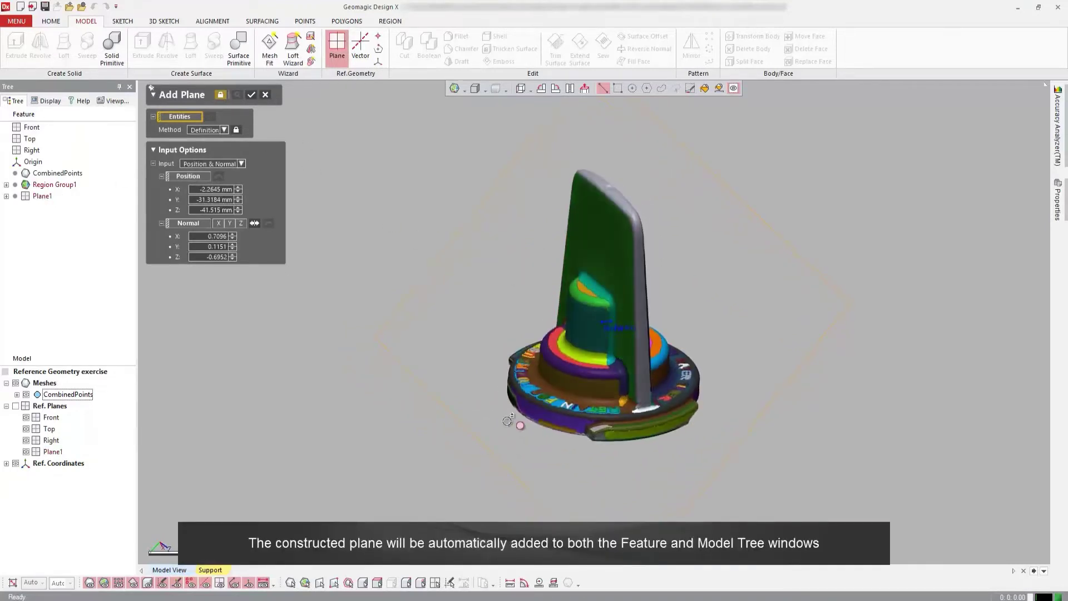
pyautogui.click(221, 582)
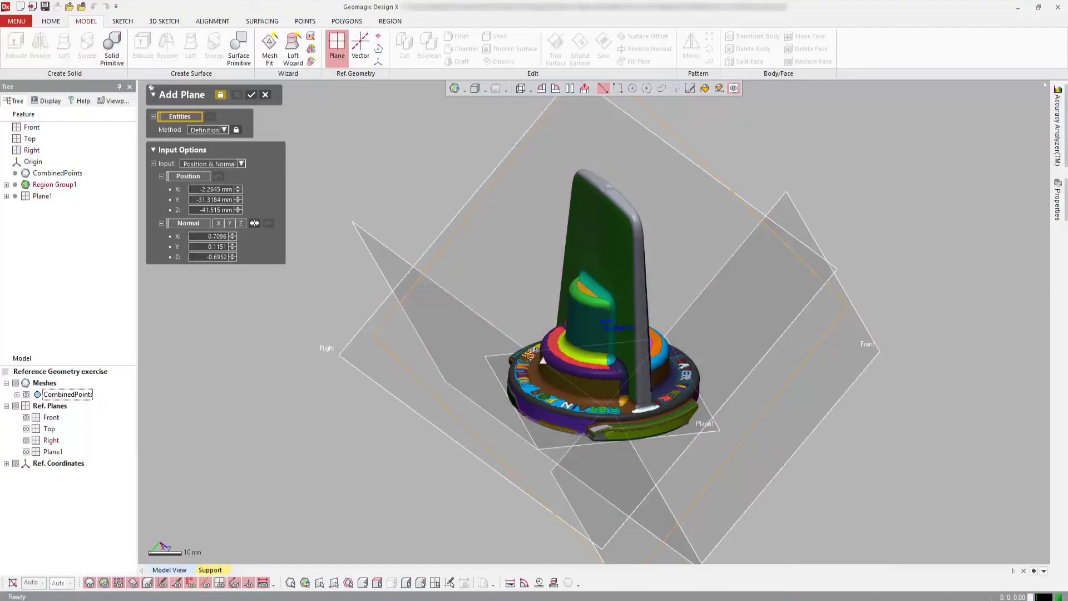
pyautogui.click(26, 417)
pyautogui.click(27, 429)
pyautogui.moveTo(742, 367); pyautogui.dragTo(721, 401, button='right')
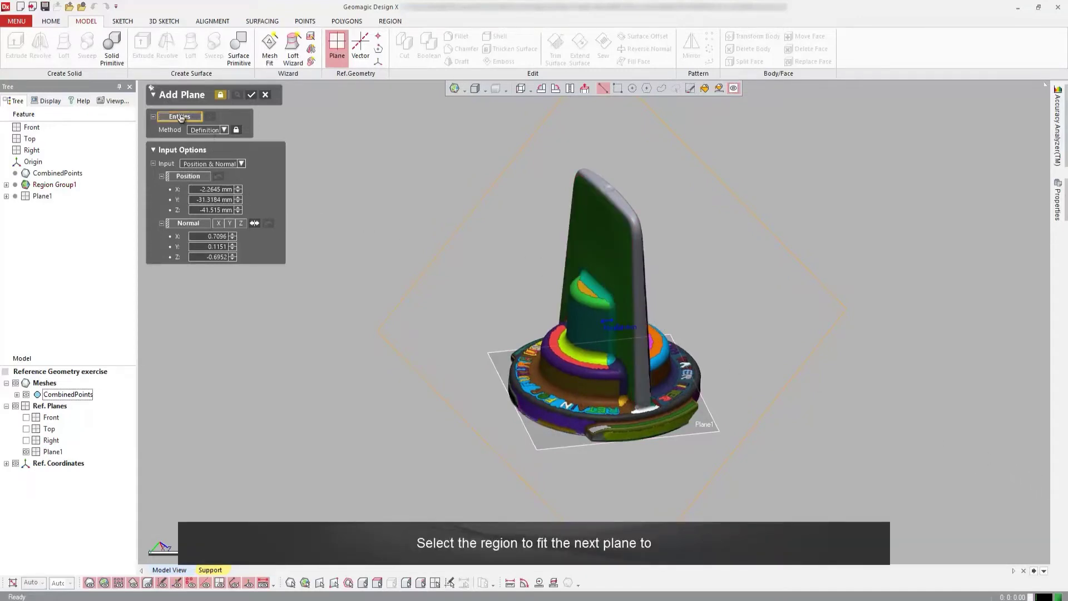
# - Create Plane2 on the fin's green flat face
pyautogui.moveTo(423, 326)
pyautogui.mouseDown(button='right')
pyautogui.moveTo(566, 325)
pyautogui.moveTo(590, 312)
pyautogui.mouseUp(button='right')
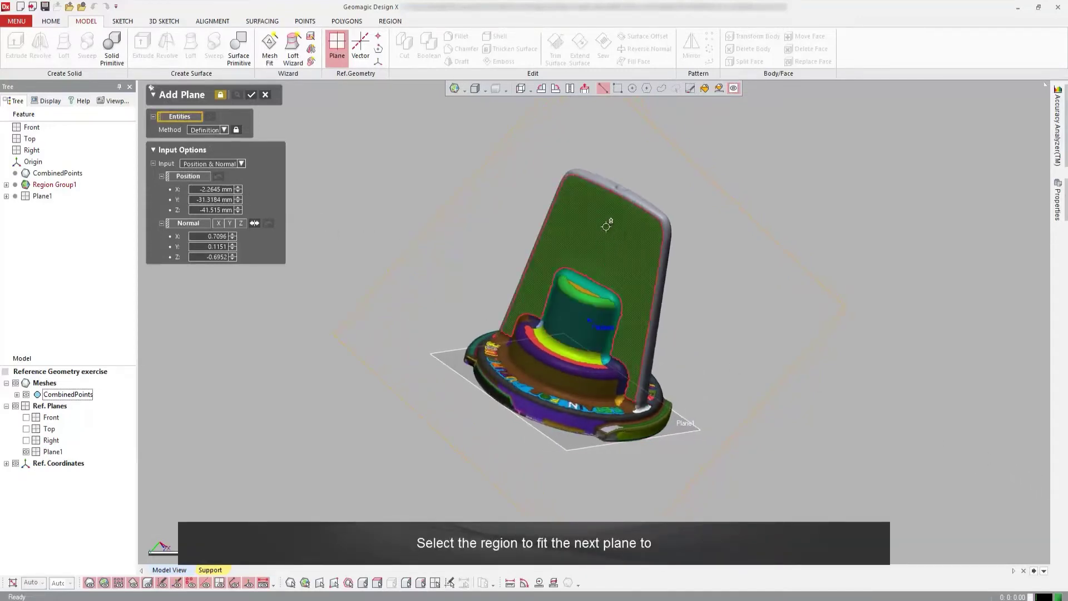
pyautogui.click(658, 272)
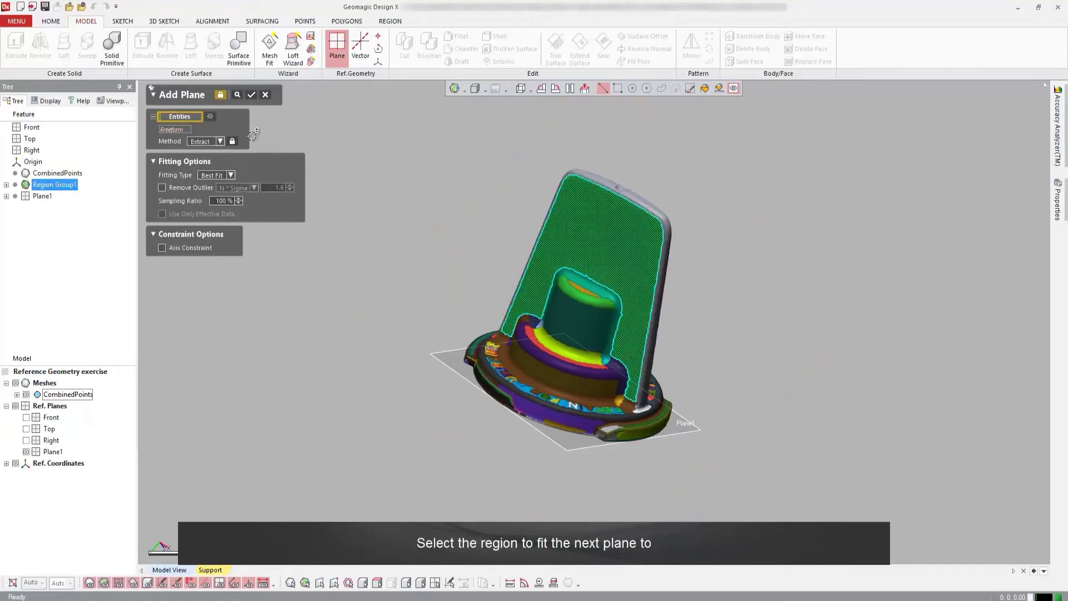
pyautogui.click(251, 94)
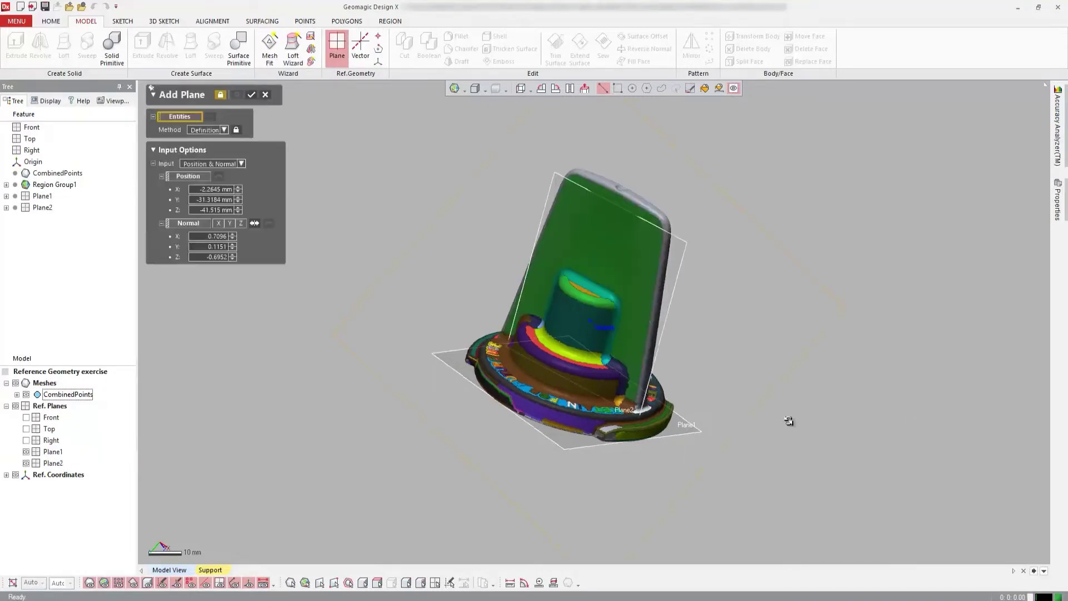
# - Create Plane3 on the fin's opposite back face
pyautogui.moveTo(787, 424); pyautogui.dragTo(426, 392, button='right')
pyautogui.moveTo(763, 342); pyautogui.dragTo(615, 276, button='right')
pyautogui.click(615, 275)
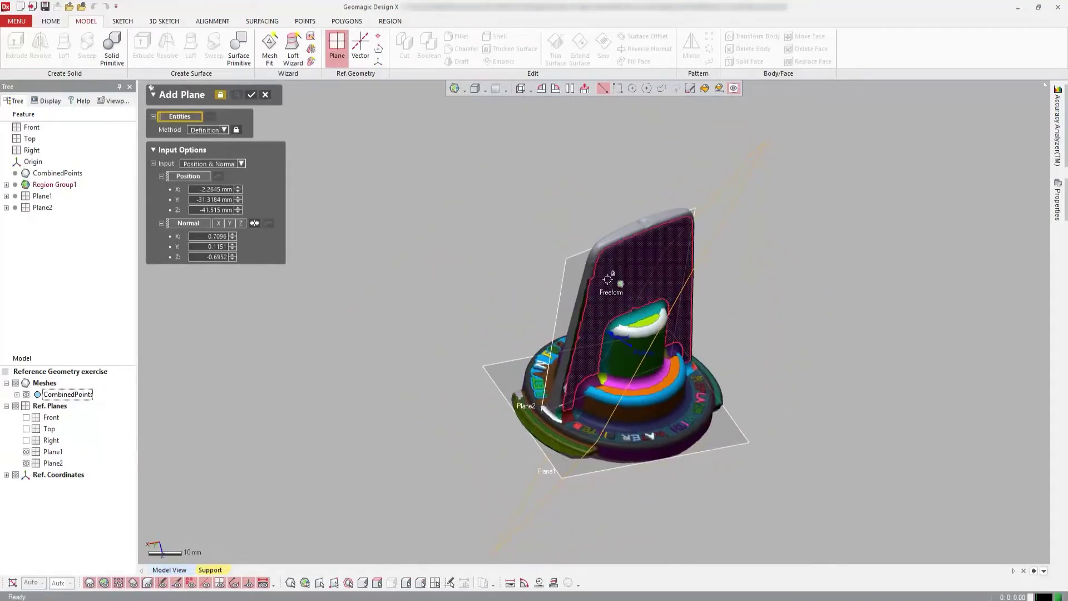
pyautogui.click(611, 276)
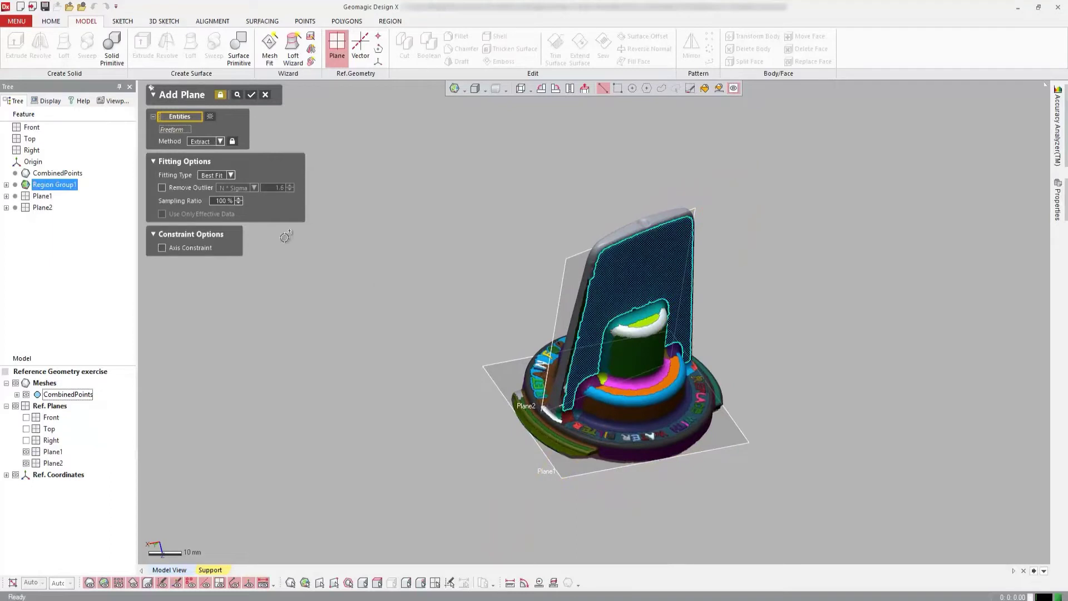
pyautogui.click(254, 98)
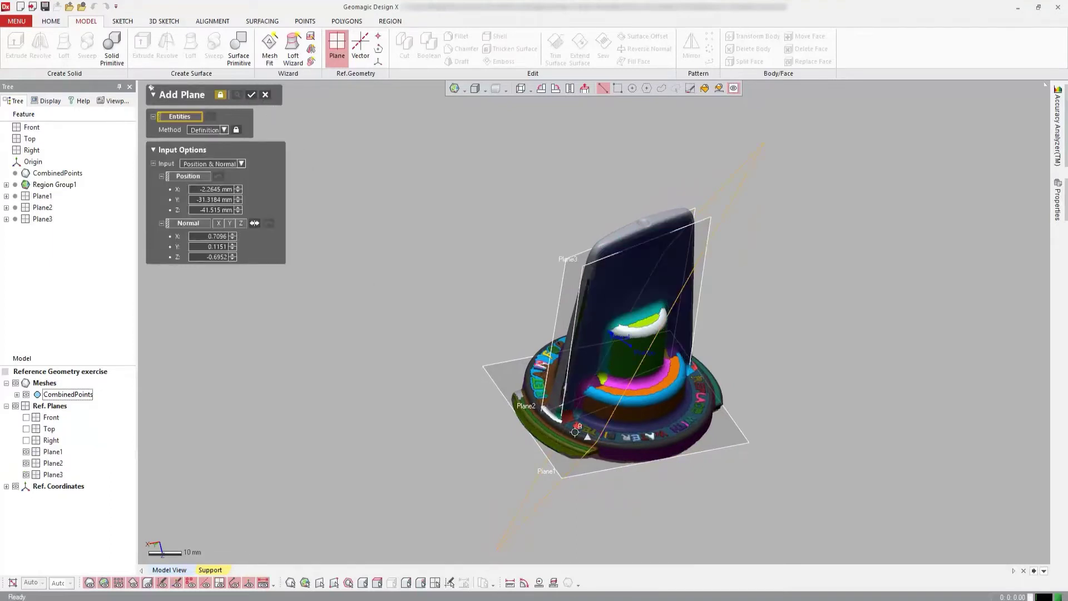
pyautogui.moveTo(887, 437)
pyautogui.mouseDown(button='right')
pyautogui.moveTo(624, 363)
pyautogui.moveTo(675, 429)
pyautogui.moveTo(708, 434)
pyautogui.moveTo(693, 437)
pyautogui.mouseUp(button='right')
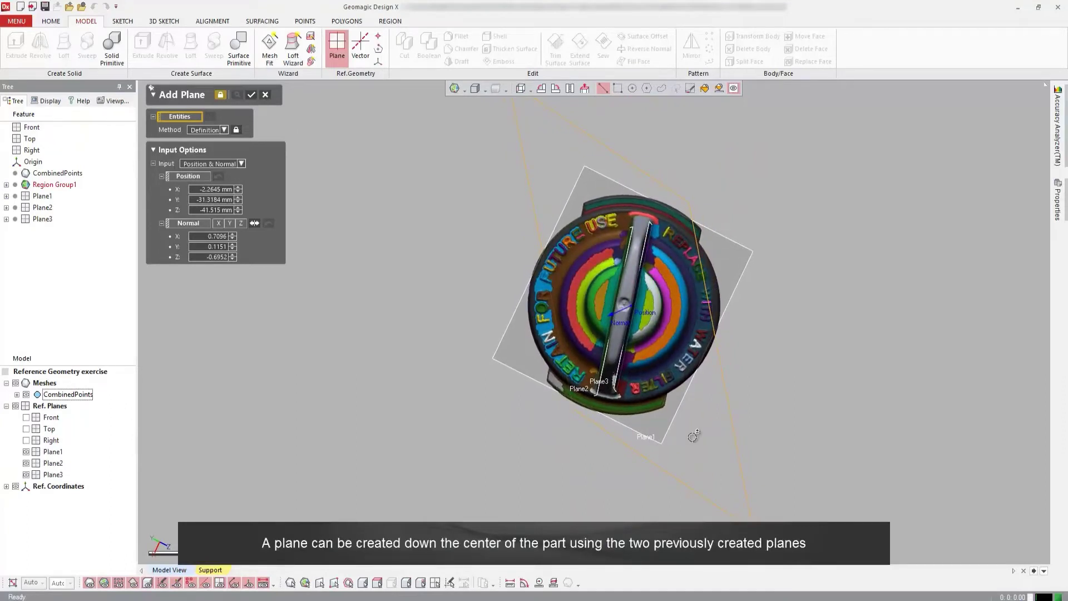
# - Use the Average method on Plane3 and Plane2 to create the centre Plane4
pyautogui.click(221, 131)
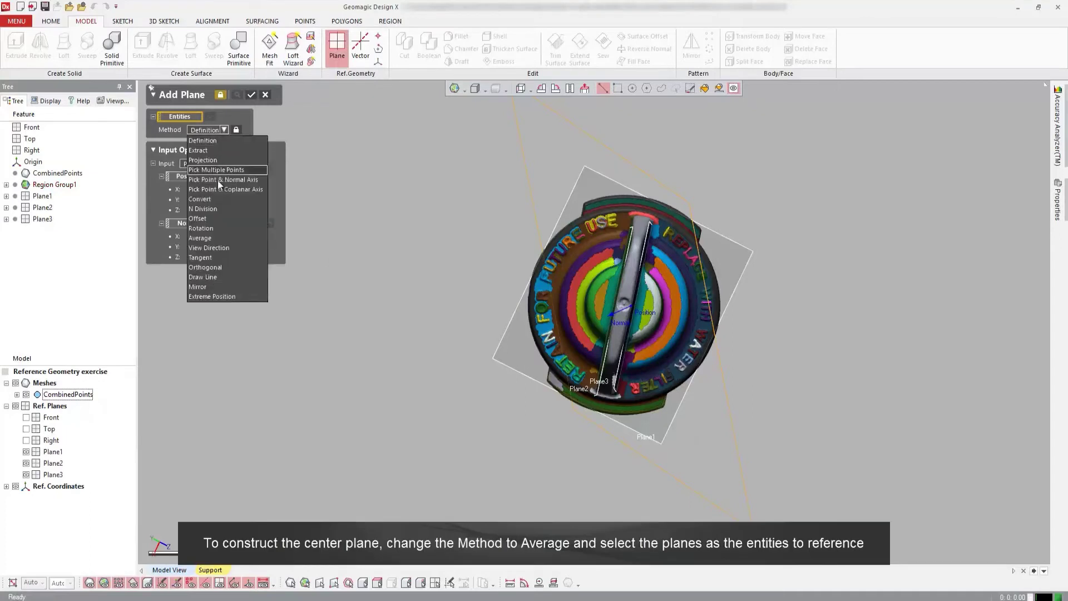
pyautogui.click(261, 238)
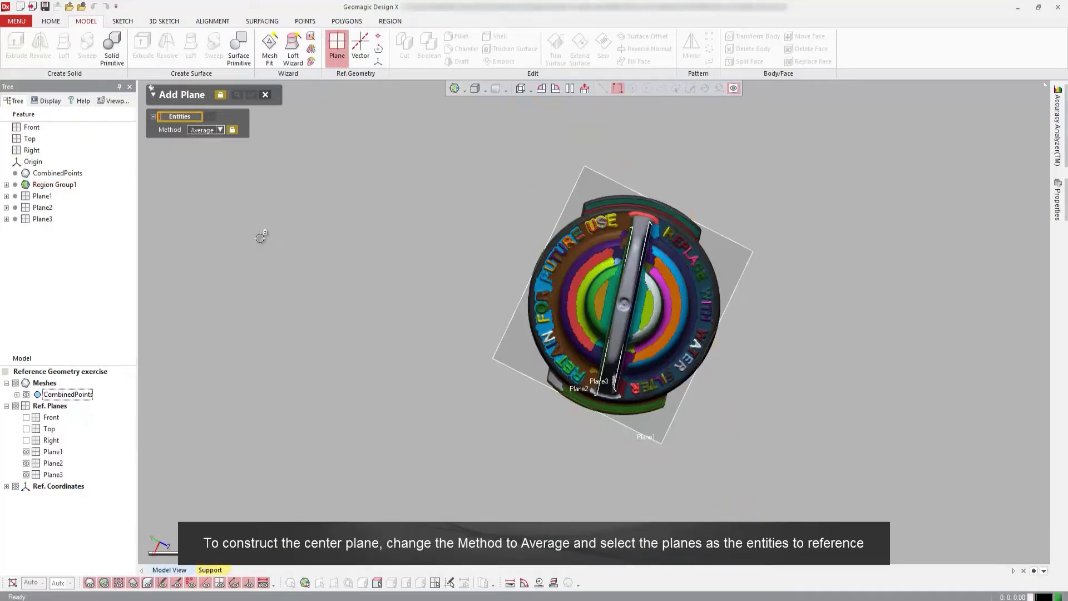
pyautogui.click(43, 219)
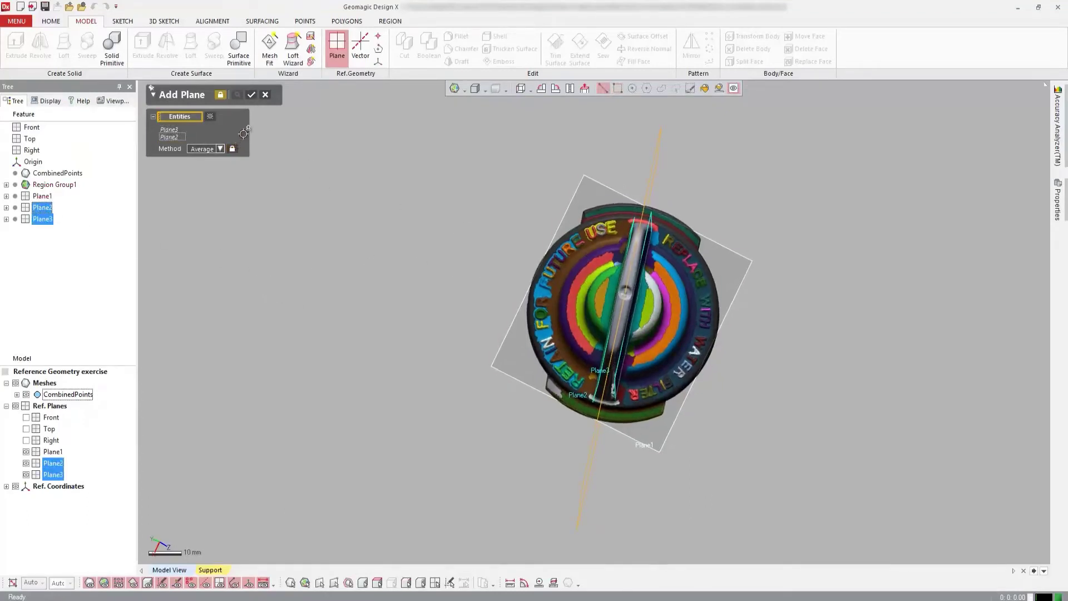
pyautogui.click(251, 95)
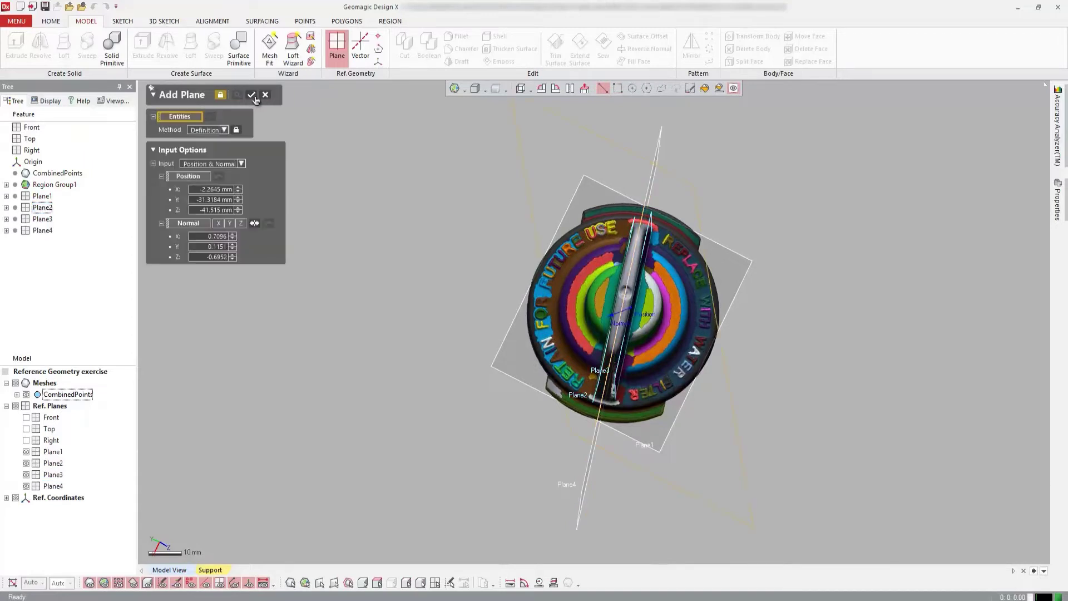
# - Create Plane5 with Draw Line, drawing across the part's top view through its centre
pyautogui.click(210, 132)
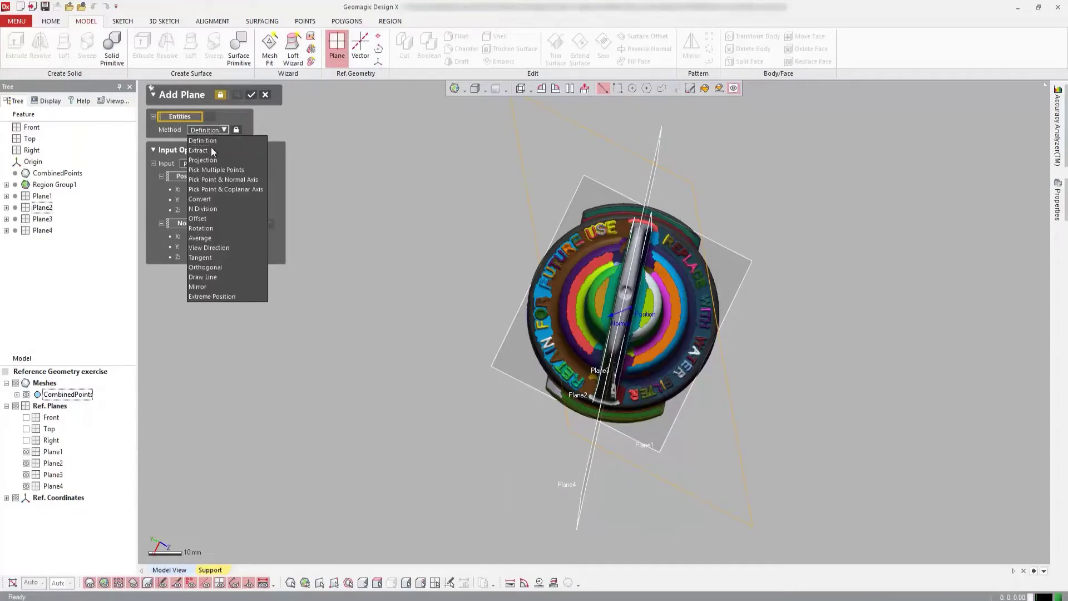
pyautogui.click(236, 277)
pyautogui.moveTo(955, 489); pyautogui.dragTo(677, 413, button='right')
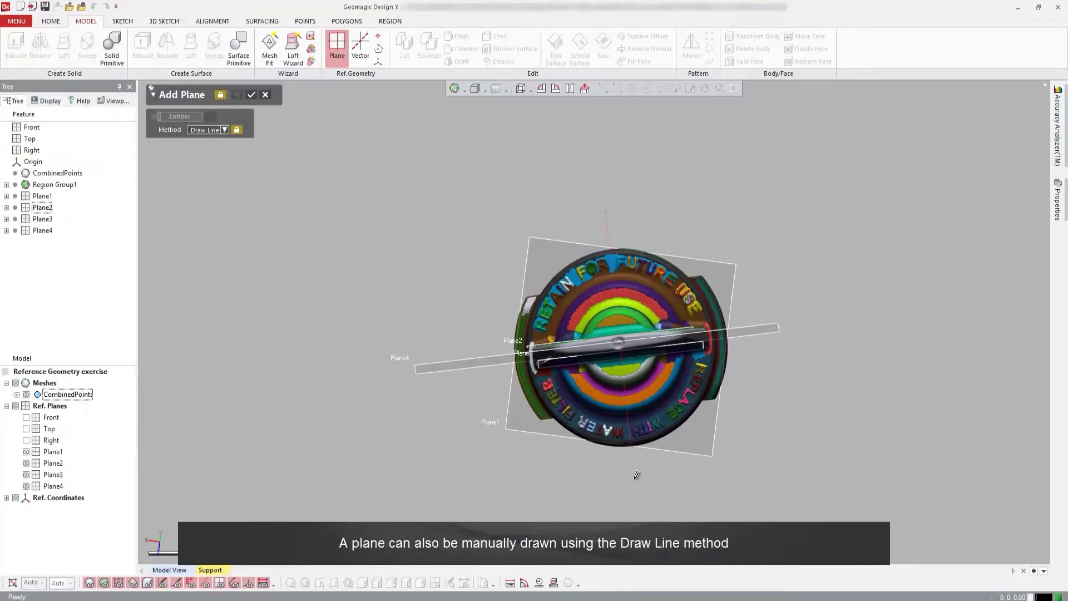
pyautogui.moveTo(636, 477); pyautogui.dragTo(634, 485)
pyautogui.click(252, 95)
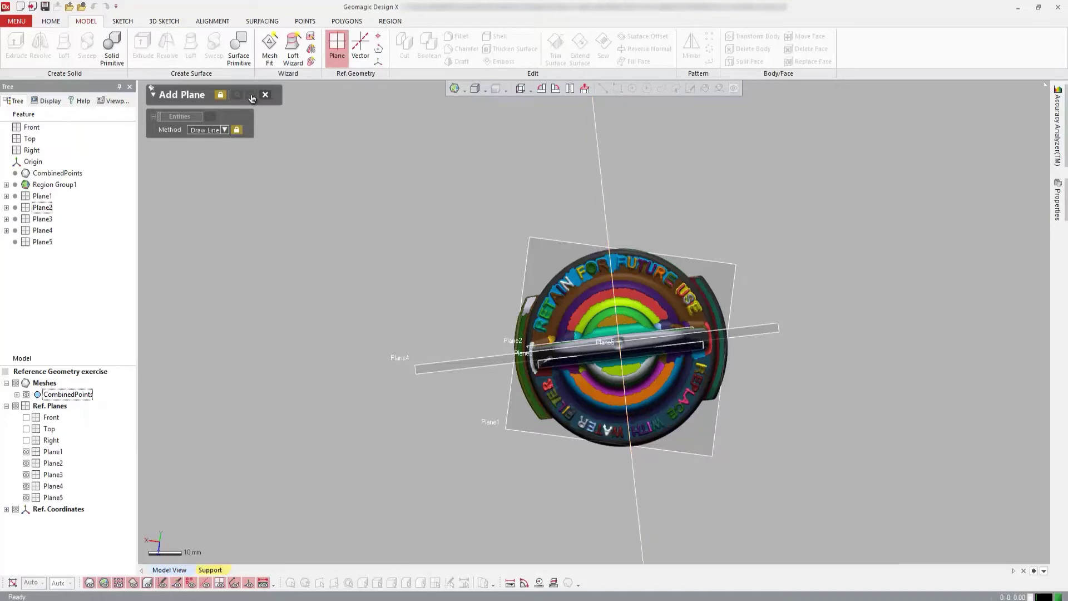
pyautogui.click(225, 130)
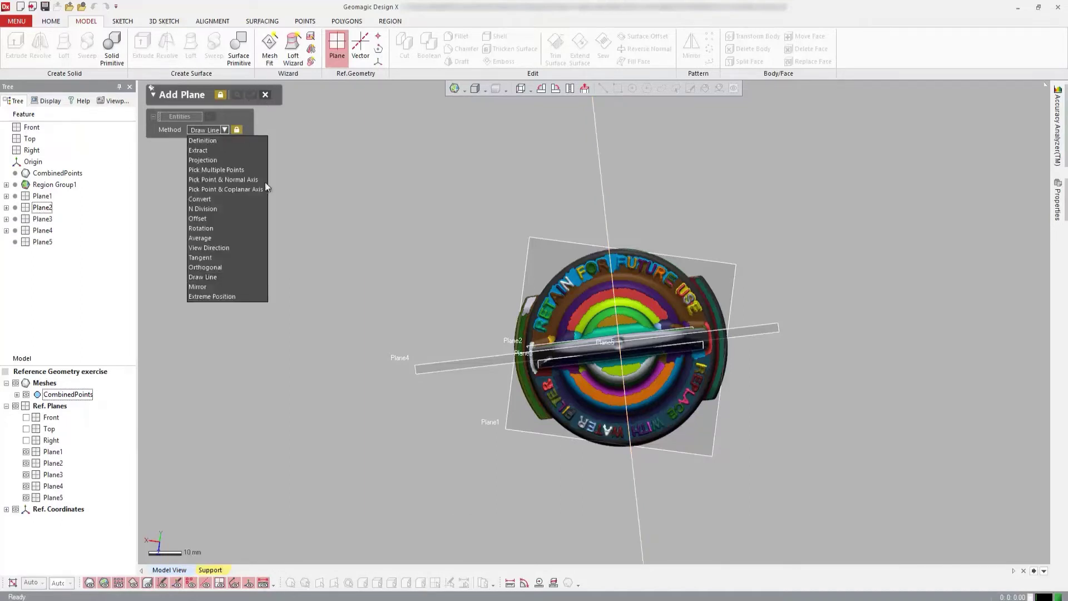
# - Mirror Plane5 across the part to create Plane6, then close the plane command
pyautogui.click(230, 286)
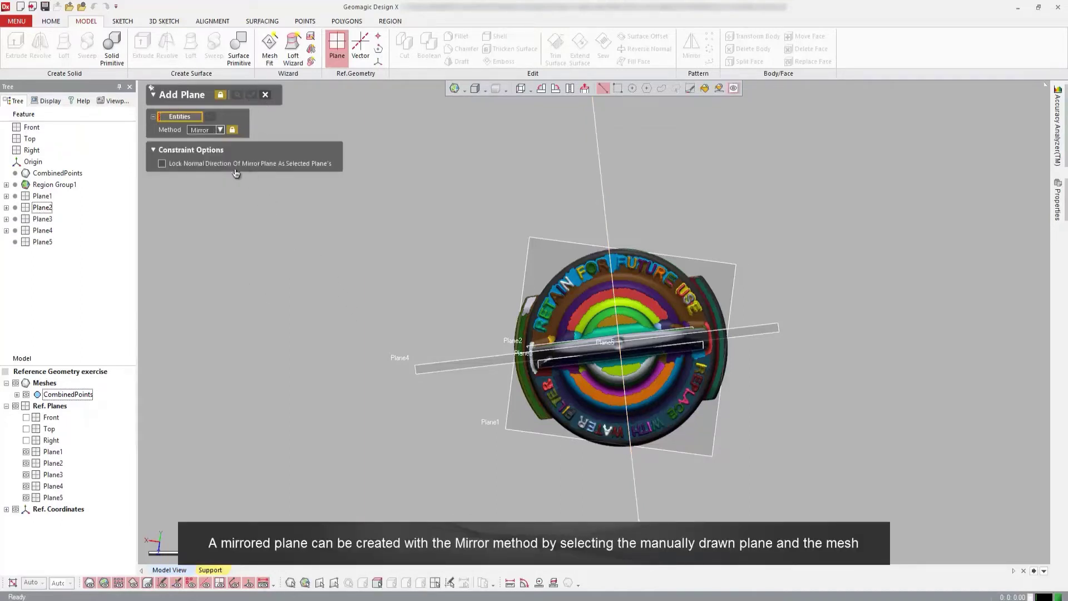
pyautogui.click(74, 395)
pyautogui.click(42, 242)
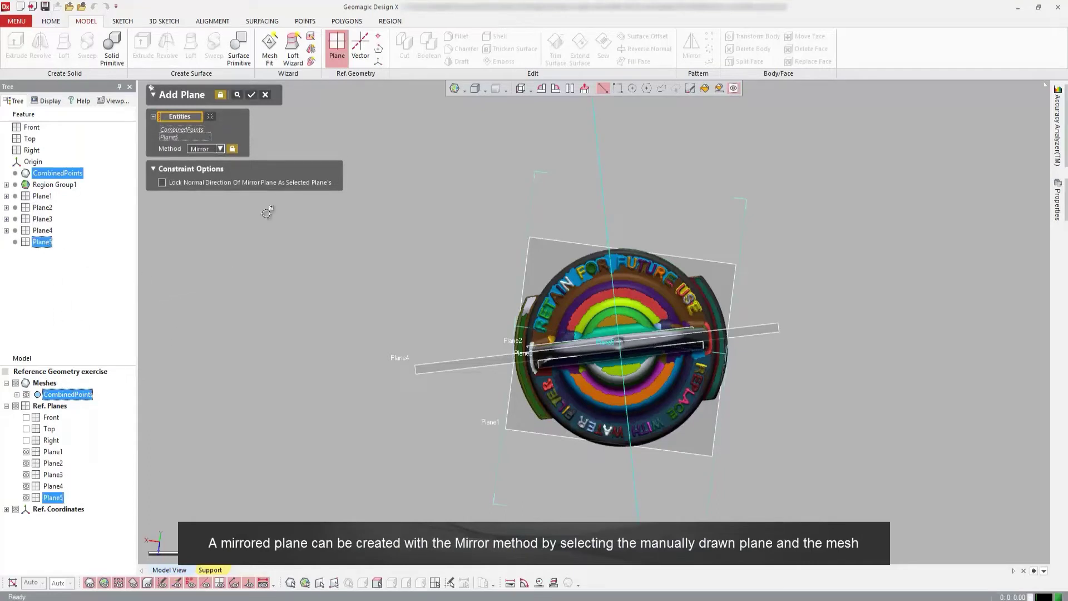
pyautogui.click(237, 96)
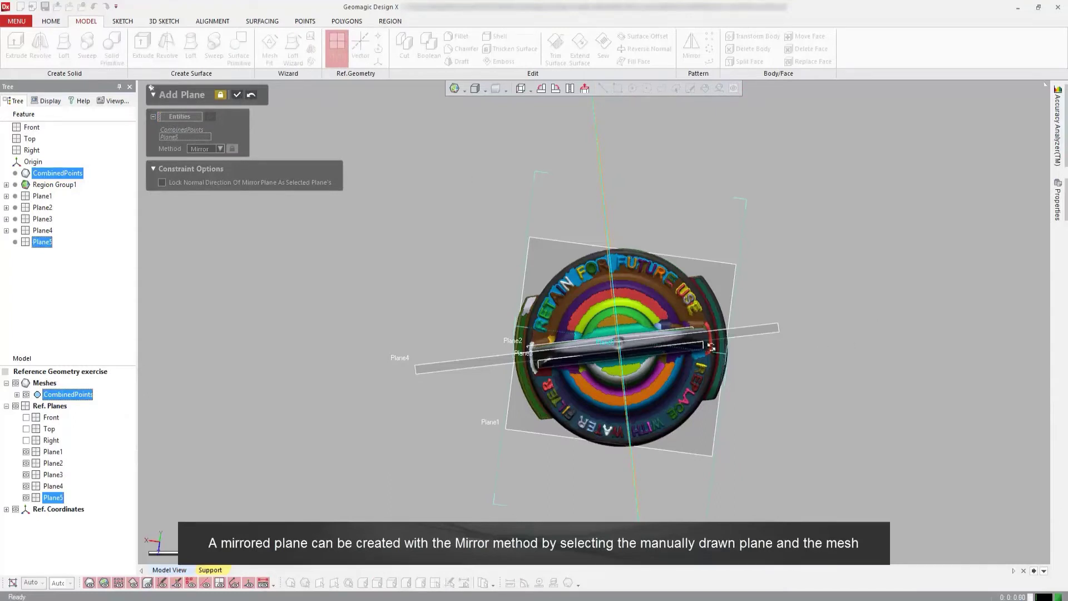
pyautogui.click(237, 95)
pyautogui.moveTo(623, 312)
pyautogui.mouseDown(button='right')
pyautogui.moveTo(666, 298)
pyautogui.moveTo(202, 347)
pyautogui.mouseUp(button='right')
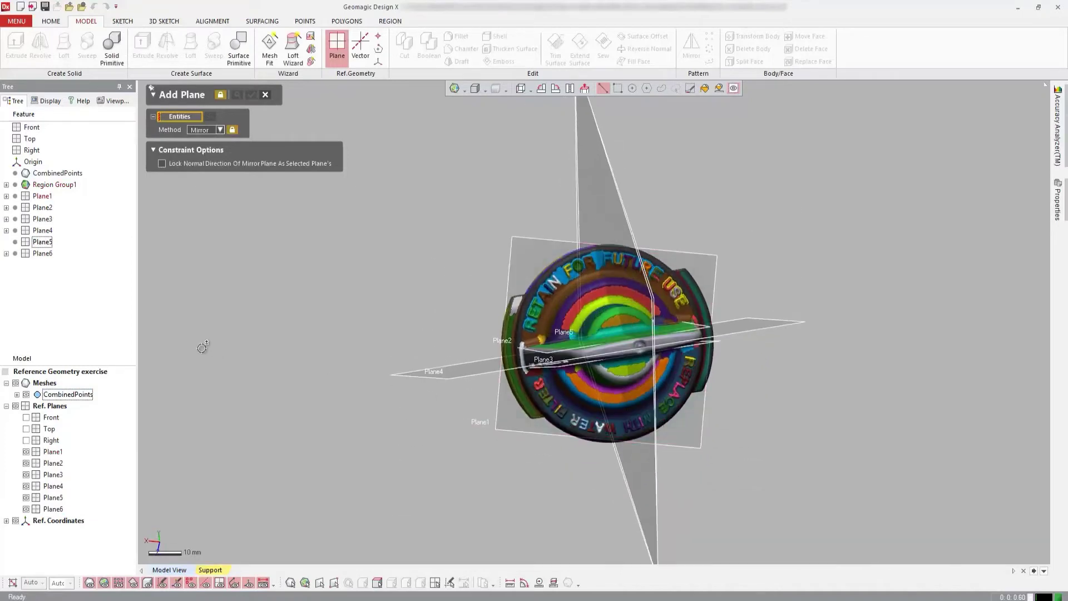
pyautogui.moveTo(404, 382); pyautogui.dragTo(199, 299, button='right')
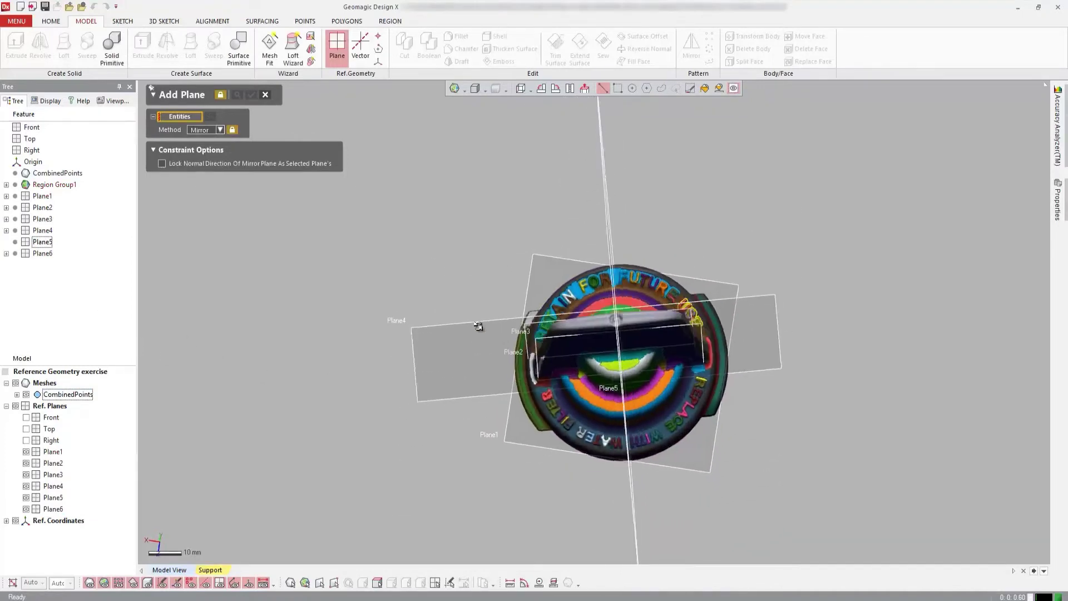
pyautogui.click(265, 95)
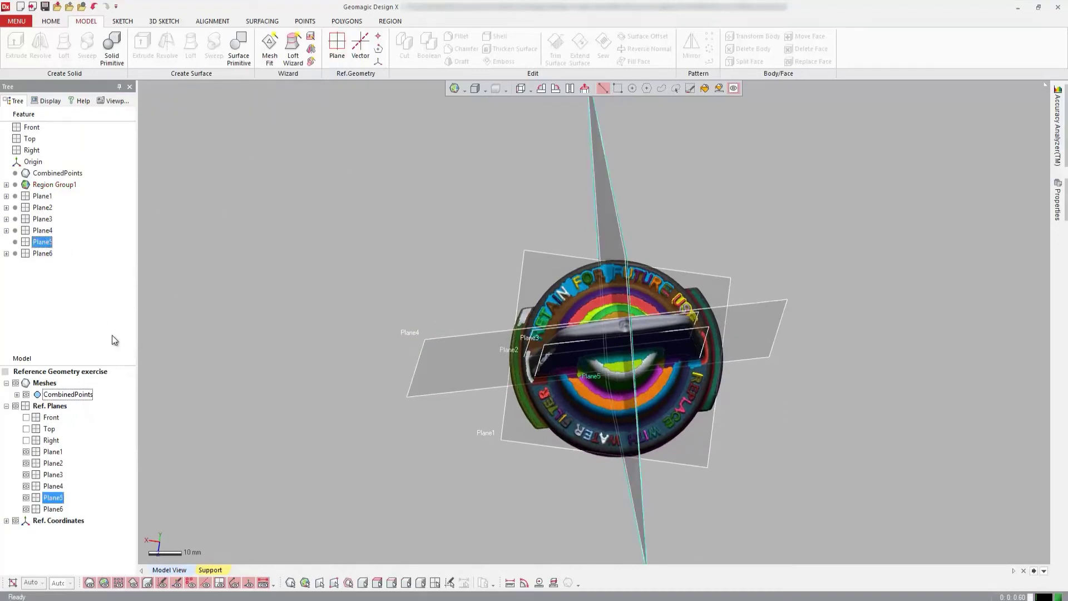
# - Delete Plane5 from the Feature tree, answering No so its child Plane6 is kept
pyautogui.click(44, 242)
pyautogui.rightClick(45, 242)
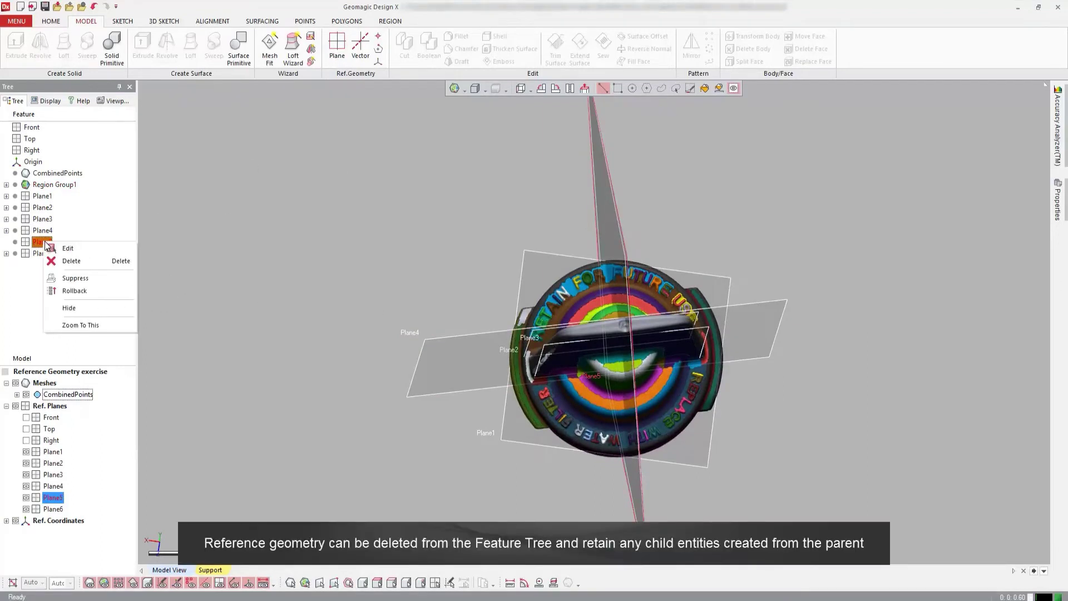
pyautogui.click(71, 261)
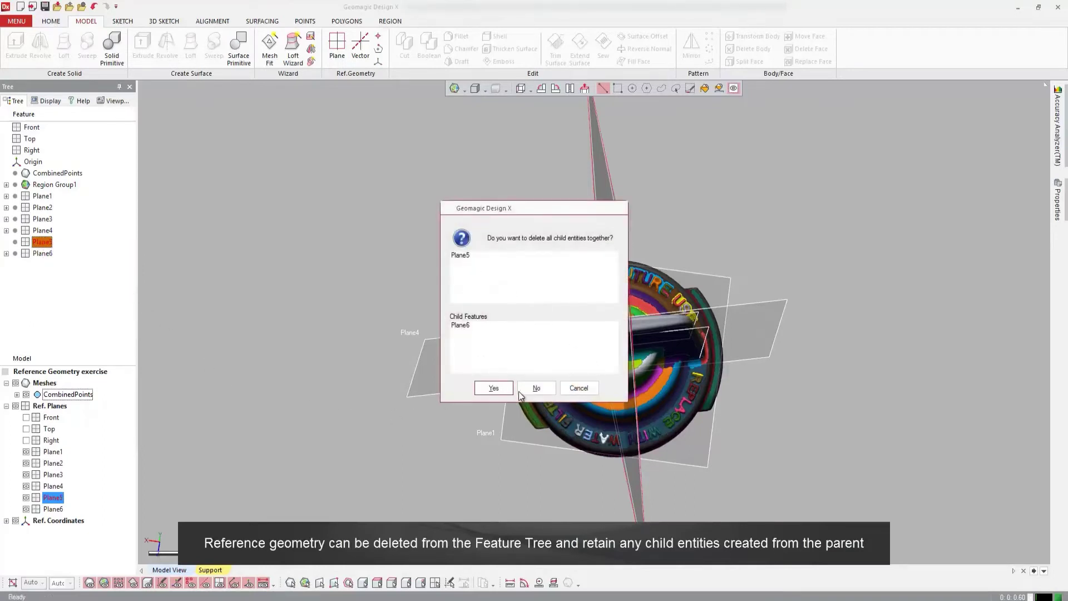
pyautogui.click(543, 388)
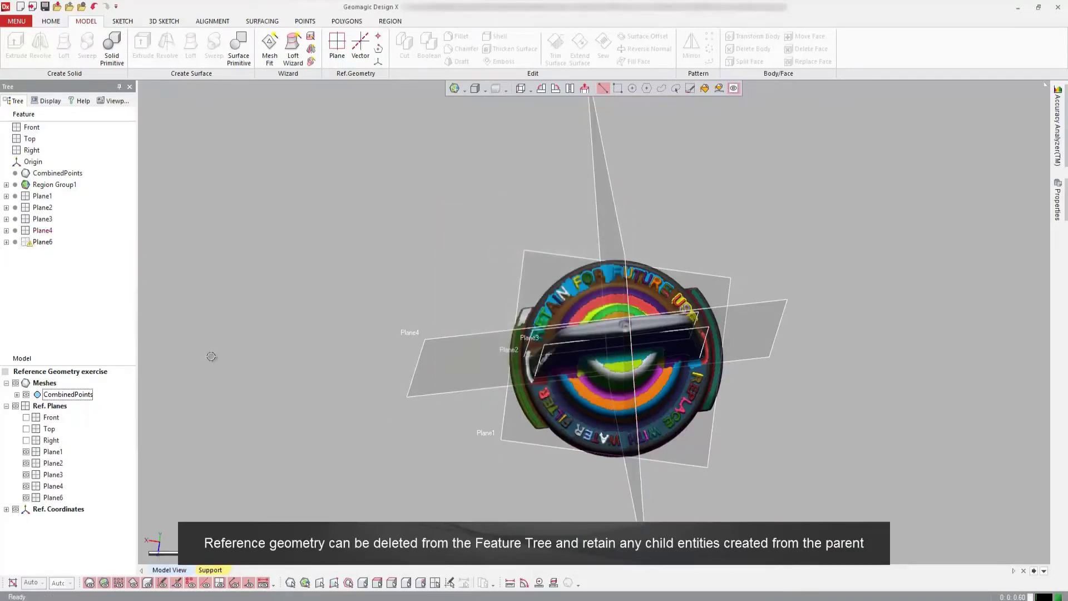
pyautogui.click(42, 243)
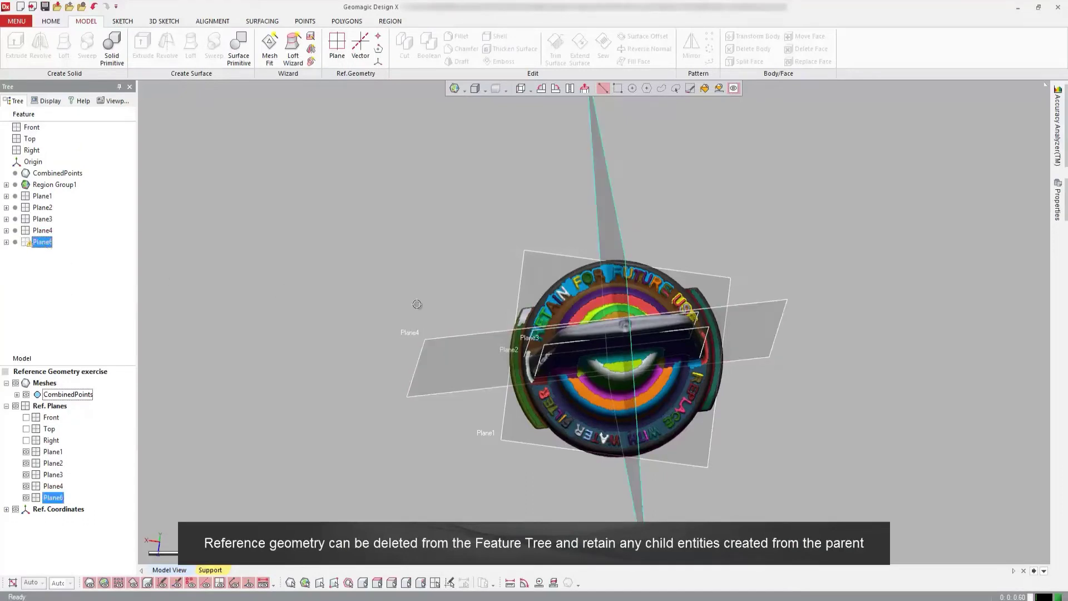
pyautogui.moveTo(683, 354)
pyautogui.mouseDown(button='right')
pyautogui.moveTo(696, 376)
pyautogui.moveTo(455, 327)
pyautogui.moveTo(487, 248)
pyautogui.moveTo(508, 305)
pyautogui.moveTo(500, 322)
pyautogui.mouseUp(button='right')
pyautogui.click(455, 326)
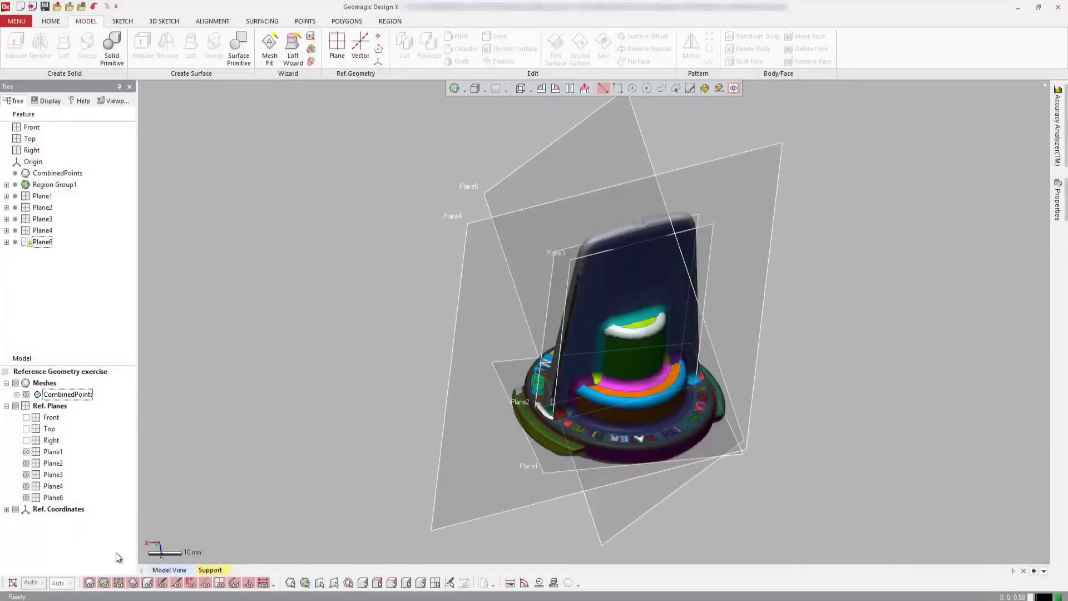
# - Uncheck the visibility of Plane1–Plane4 and Plane6 under Ref. Planes
pyautogui.click(27, 451)
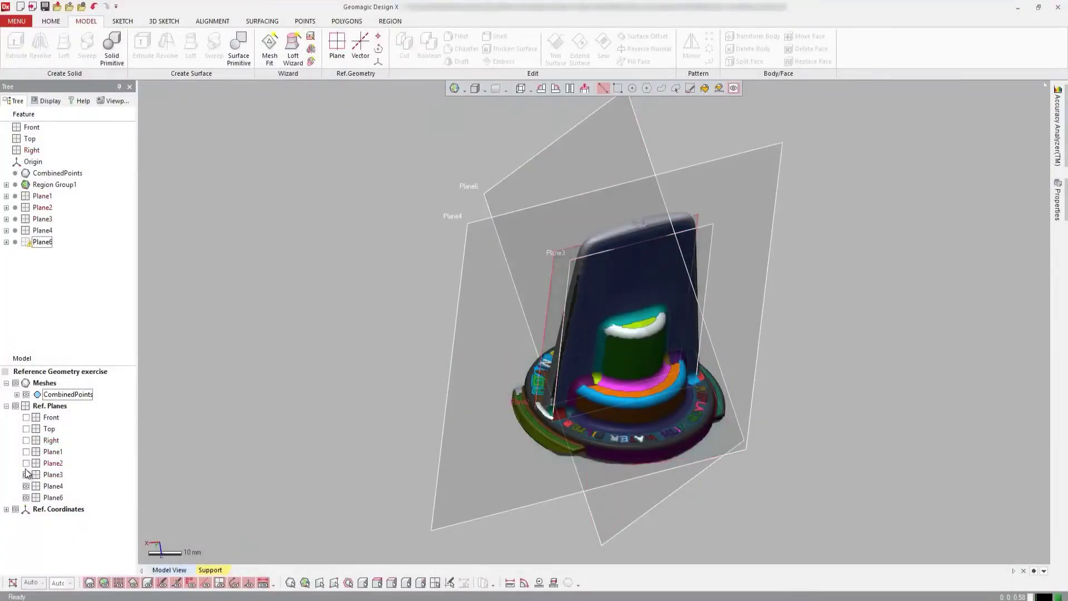
pyautogui.click(26, 474)
pyautogui.click(26, 486)
pyautogui.click(26, 498)
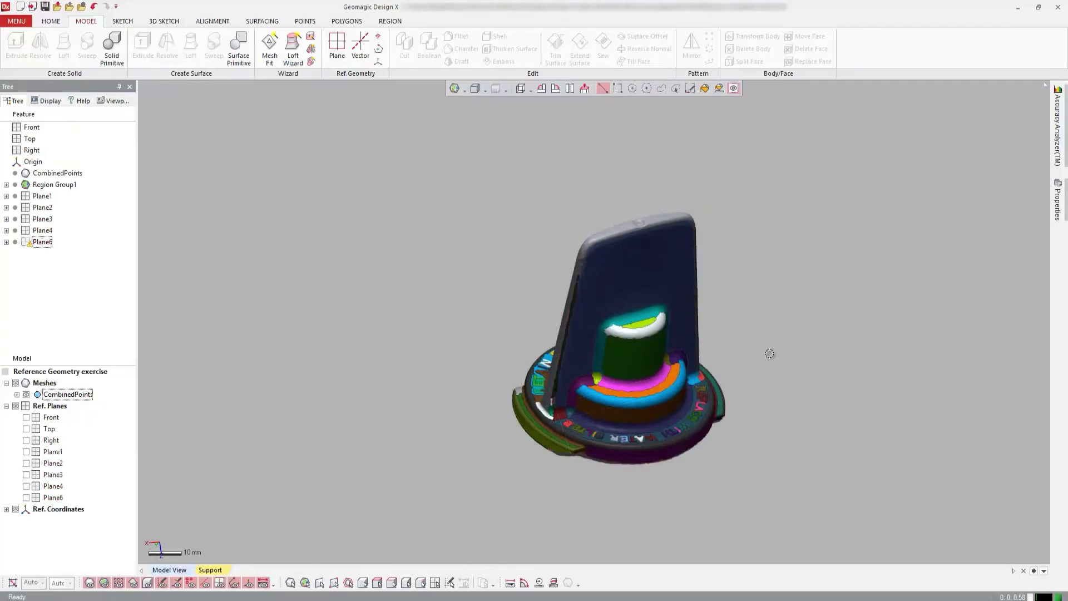
pyautogui.moveTo(769, 353); pyautogui.dragTo(776, 336, button='right')
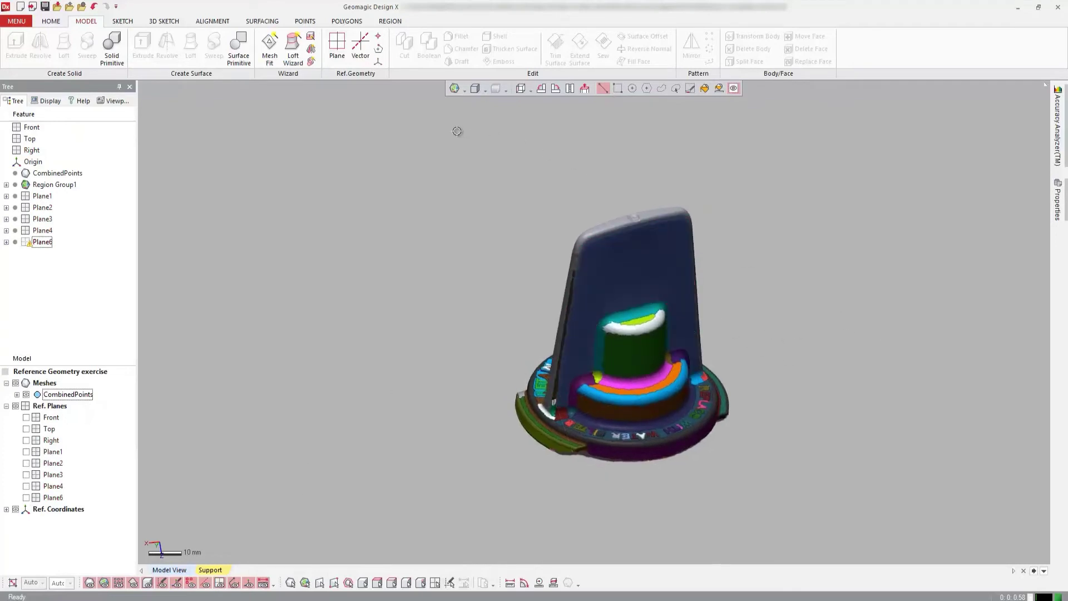
# - Create Vector1 from the central cone region using the Find Cone Axis method
pyautogui.click(371, 62)
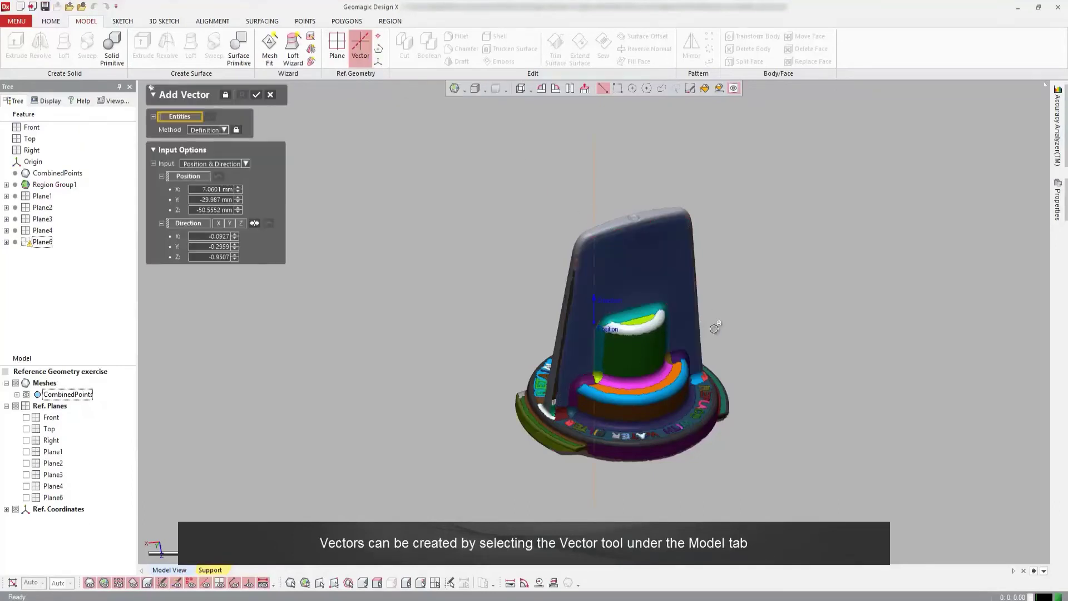
pyautogui.moveTo(706, 348); pyautogui.dragTo(657, 354, button='right')
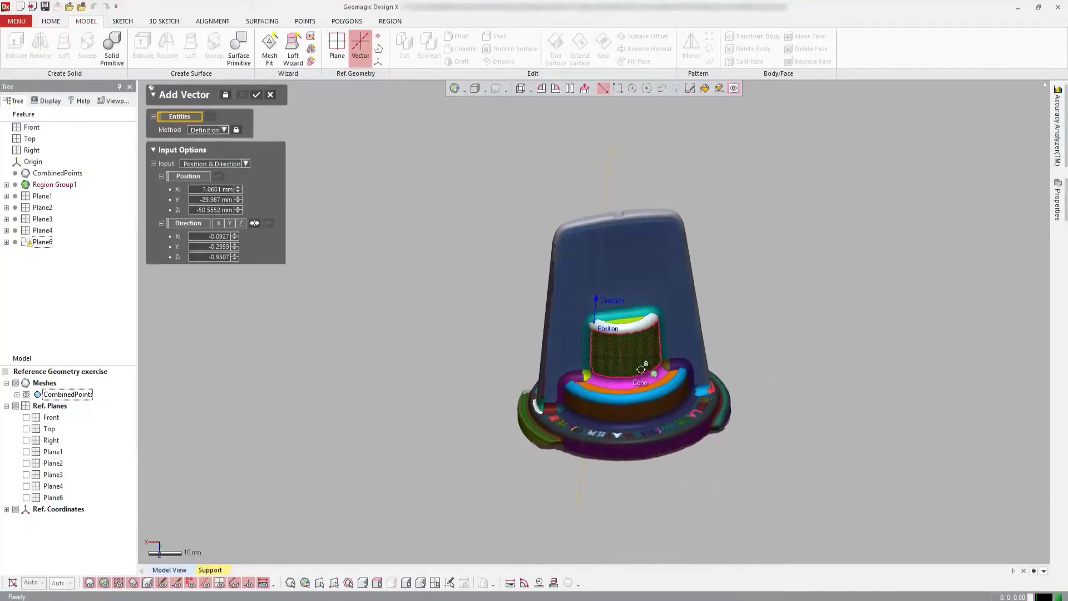
pyautogui.click(630, 355)
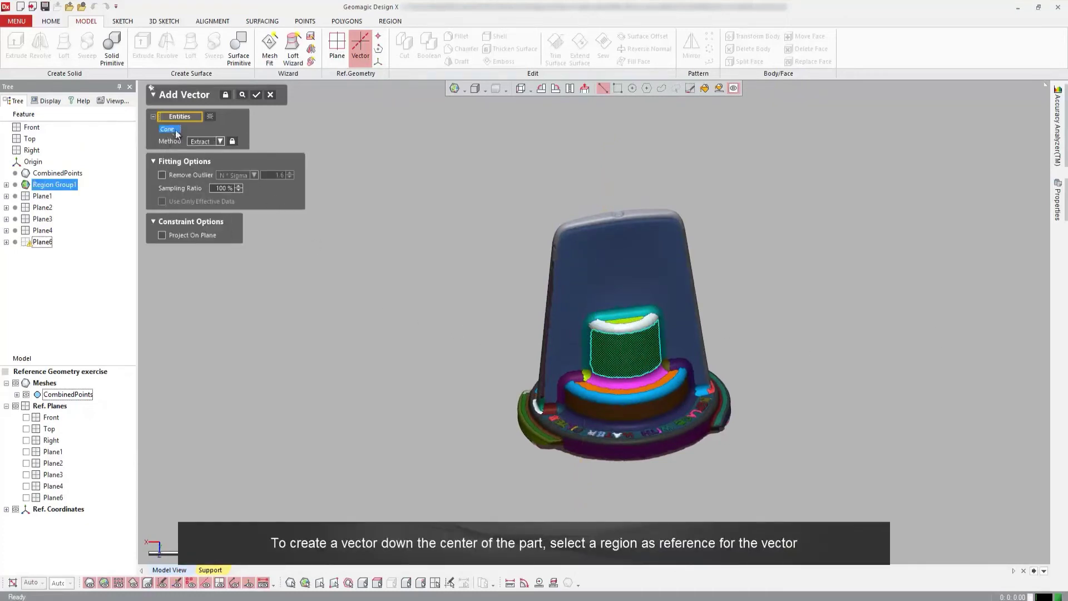
pyautogui.click(220, 142)
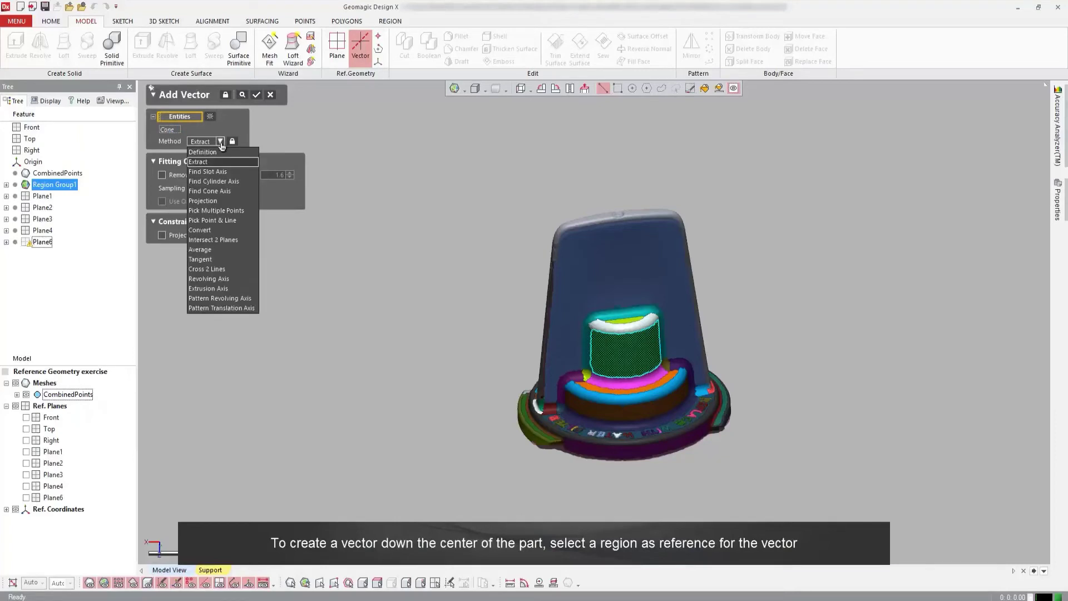
pyautogui.click(239, 191)
pyautogui.moveTo(532, 254)
pyautogui.mouseDown(button='right')
pyautogui.moveTo(651, 256)
pyautogui.moveTo(609, 323)
pyautogui.mouseUp(button='right')
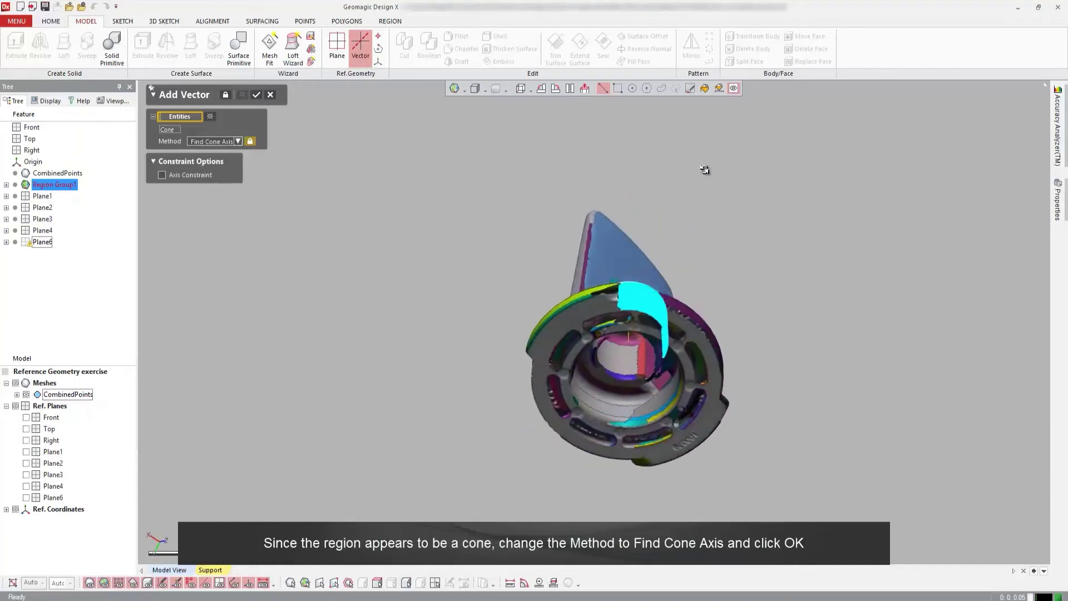
pyautogui.moveTo(619, 285); pyautogui.dragTo(651, 317, button='right')
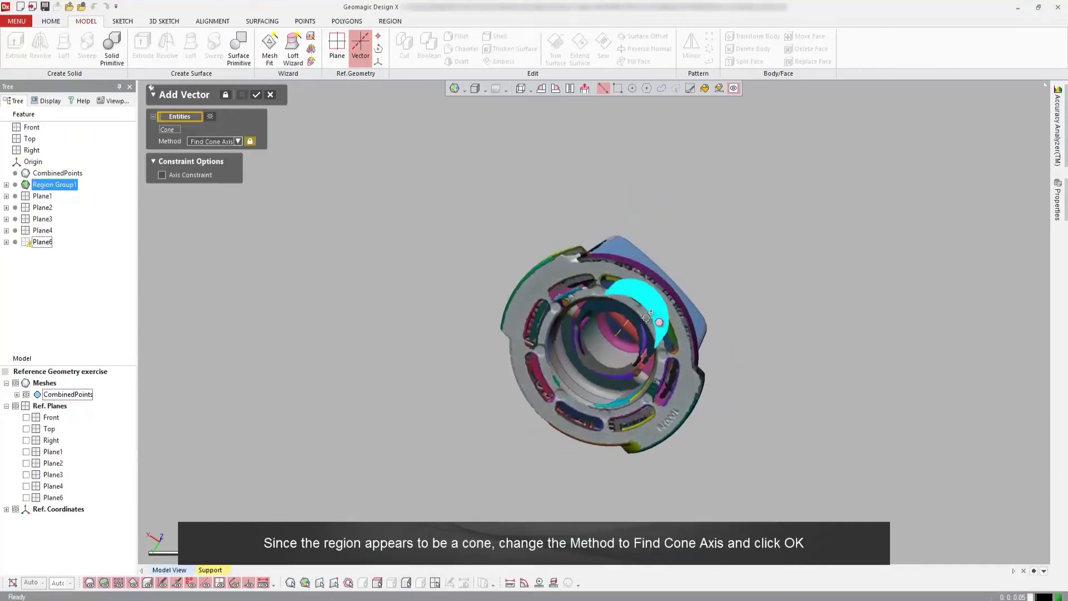
pyautogui.click(256, 96)
pyautogui.moveTo(643, 262)
pyautogui.mouseDown(button='right')
pyautogui.moveTo(692, 208)
pyautogui.moveTo(465, 356)
pyautogui.moveTo(544, 470)
pyautogui.moveTo(769, 459)
pyautogui.moveTo(703, 467)
pyautogui.mouseUp(button='right')
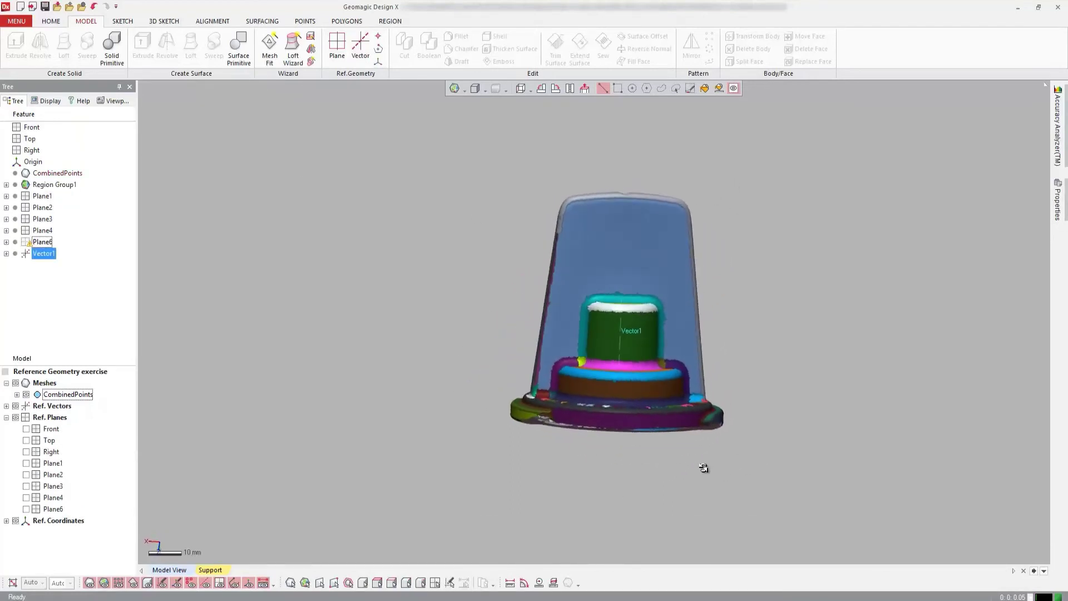
pyautogui.moveTo(754, 237)
pyautogui.mouseDown(button='right')
pyautogui.moveTo(632, 251)
pyautogui.moveTo(635, 312)
pyautogui.moveTo(627, 282)
pyautogui.moveTo(641, 242)
pyautogui.mouseUp(button='right')
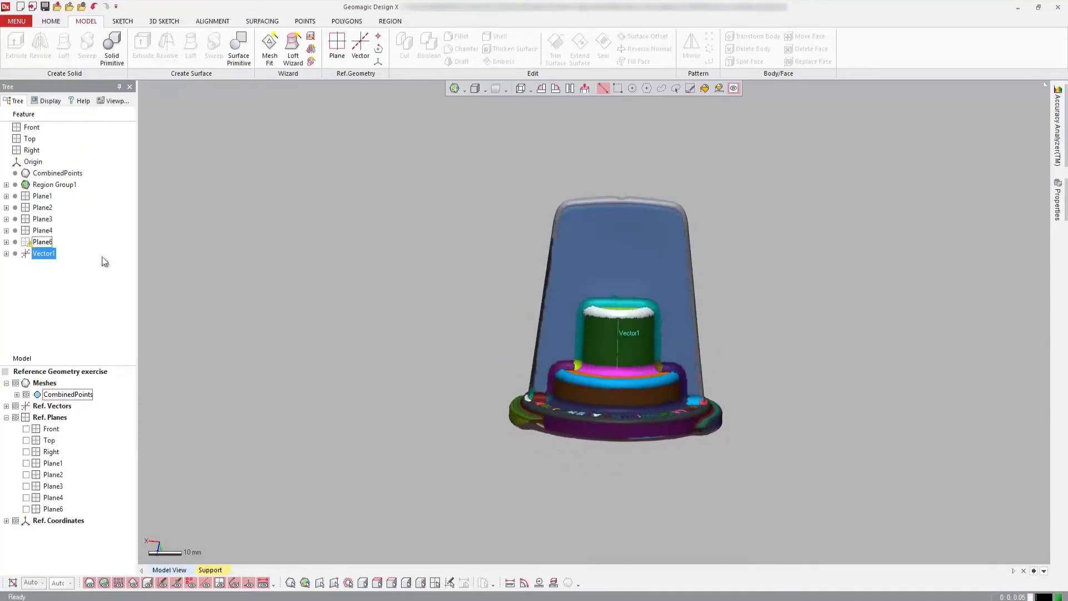
pyautogui.click(81, 280)
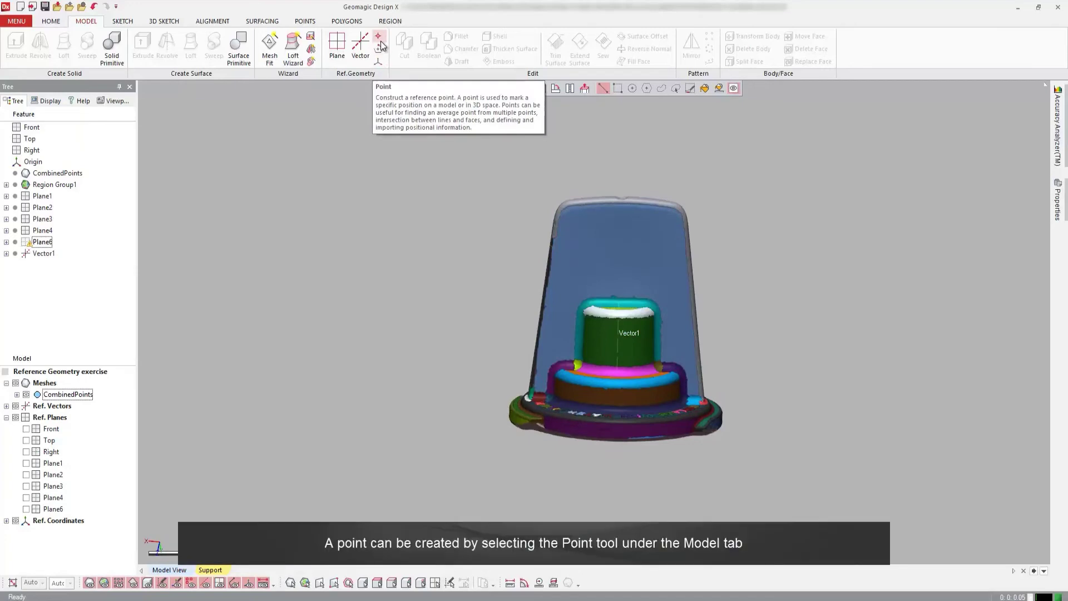
# - Show Plane1 again and create Point1 where Vector1 meets Plane1, using the Intersect Line & Face method
pyautogui.click(380, 39)
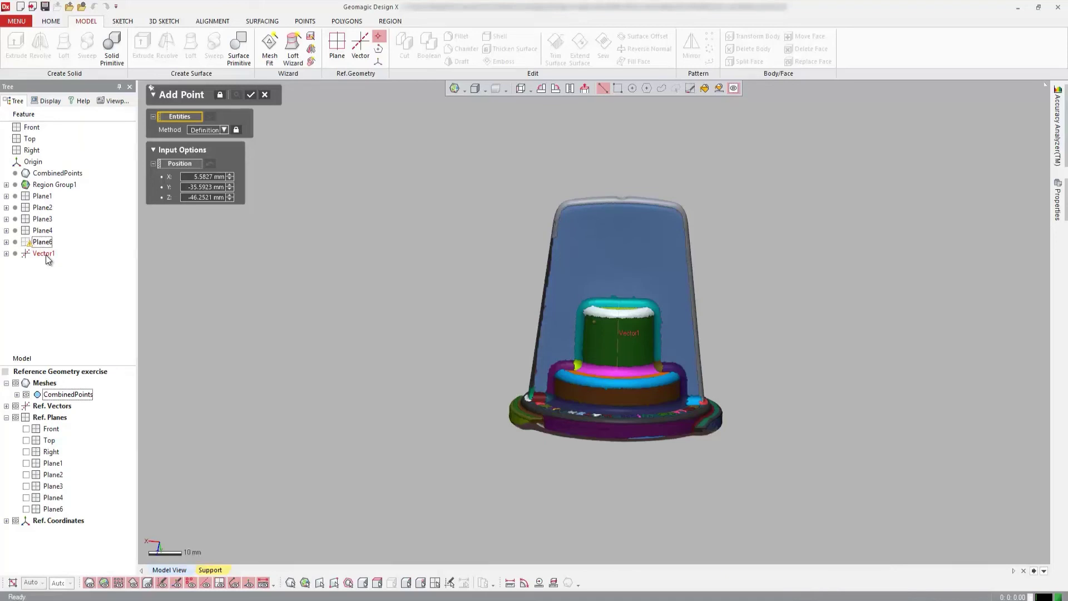
pyautogui.click(46, 255)
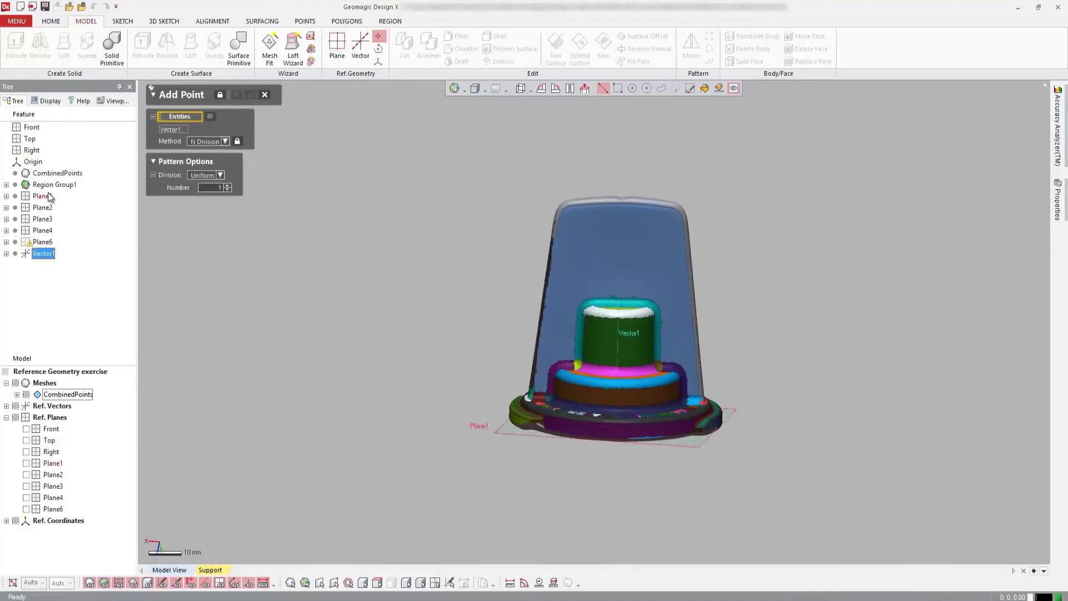
pyautogui.moveTo(627, 328); pyautogui.dragTo(627, 362, button='right')
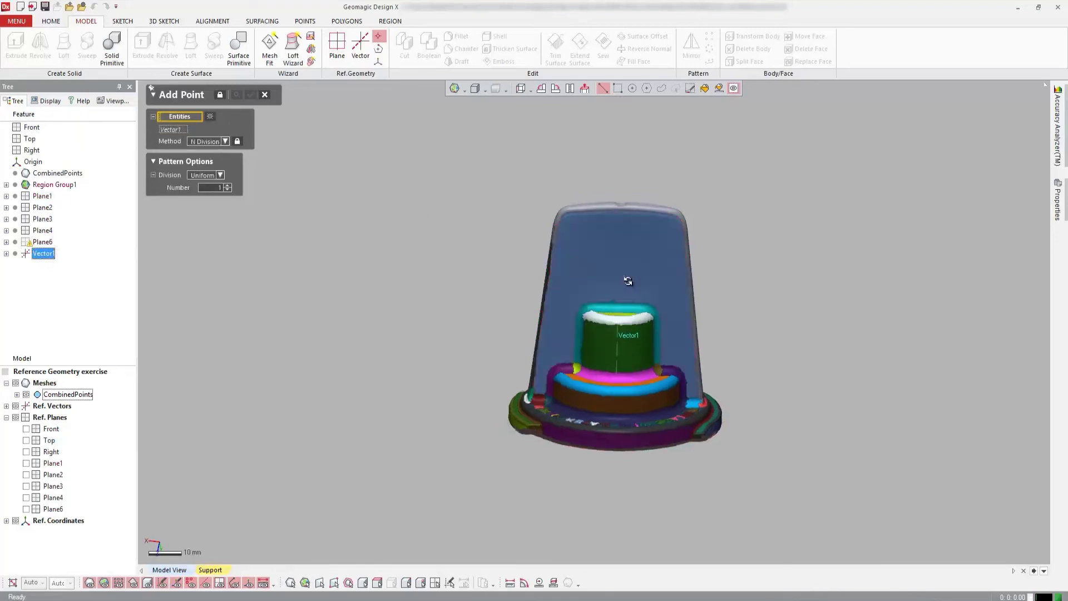
pyautogui.click(26, 464)
pyautogui.moveTo(763, 255)
pyautogui.mouseDown(button='right')
pyautogui.moveTo(782, 301)
pyautogui.moveTo(720, 284)
pyautogui.moveTo(782, 201)
pyautogui.moveTo(794, 234)
pyautogui.moveTo(793, 212)
pyautogui.mouseUp(button='right')
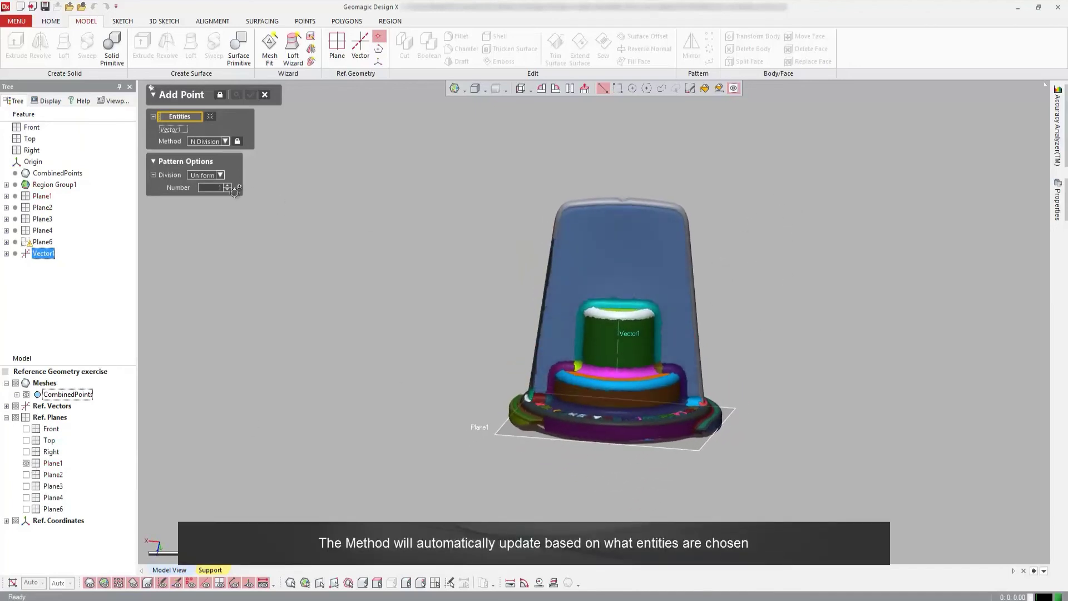
pyautogui.click(42, 196)
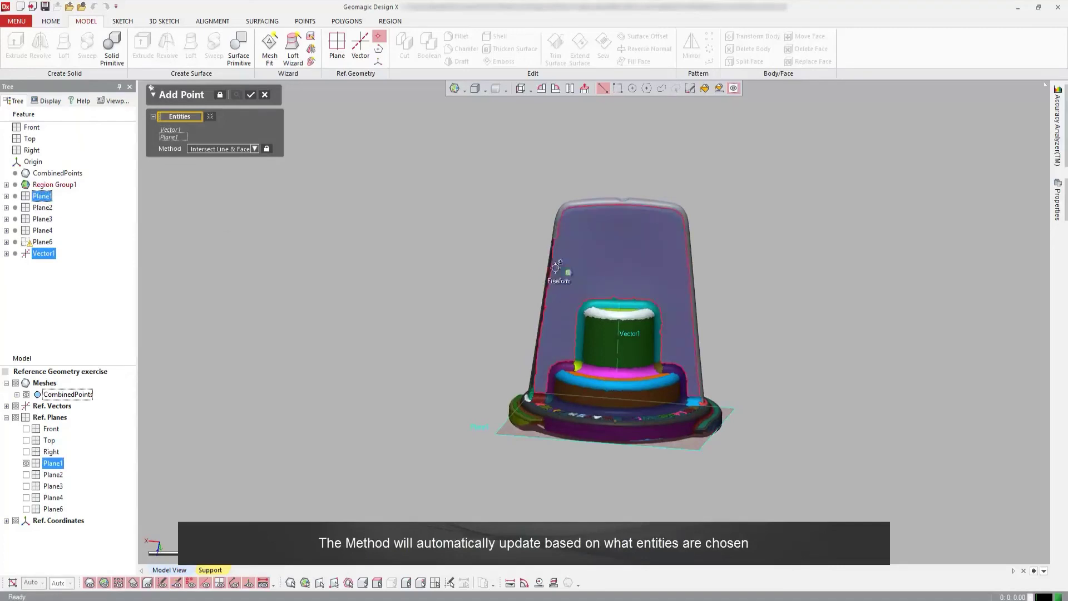
pyautogui.click(254, 149)
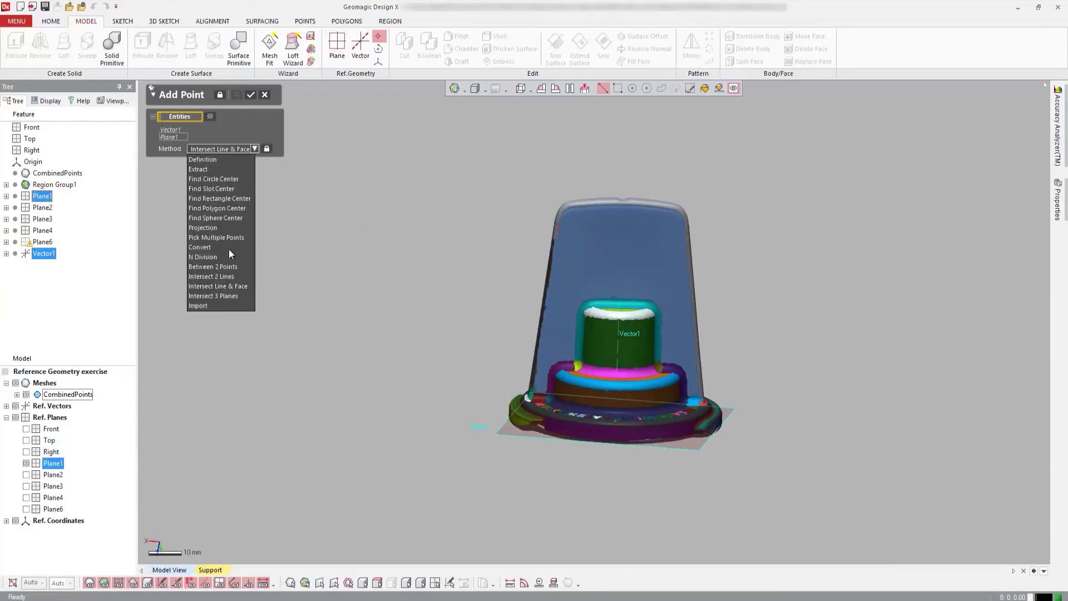
pyautogui.click(242, 287)
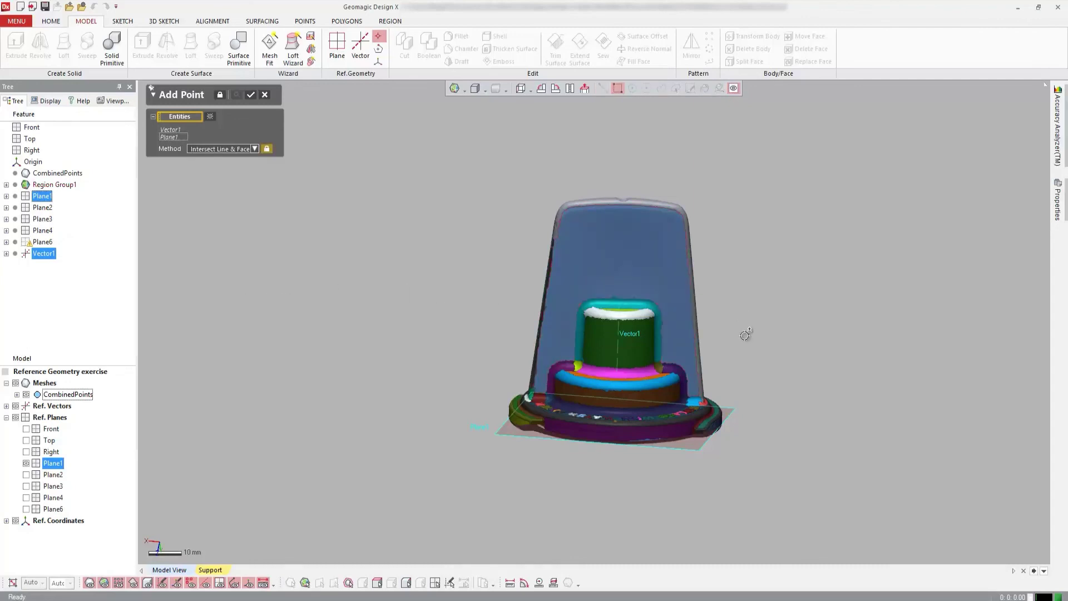
pyautogui.moveTo(742, 262); pyautogui.dragTo(426, 200, button='right')
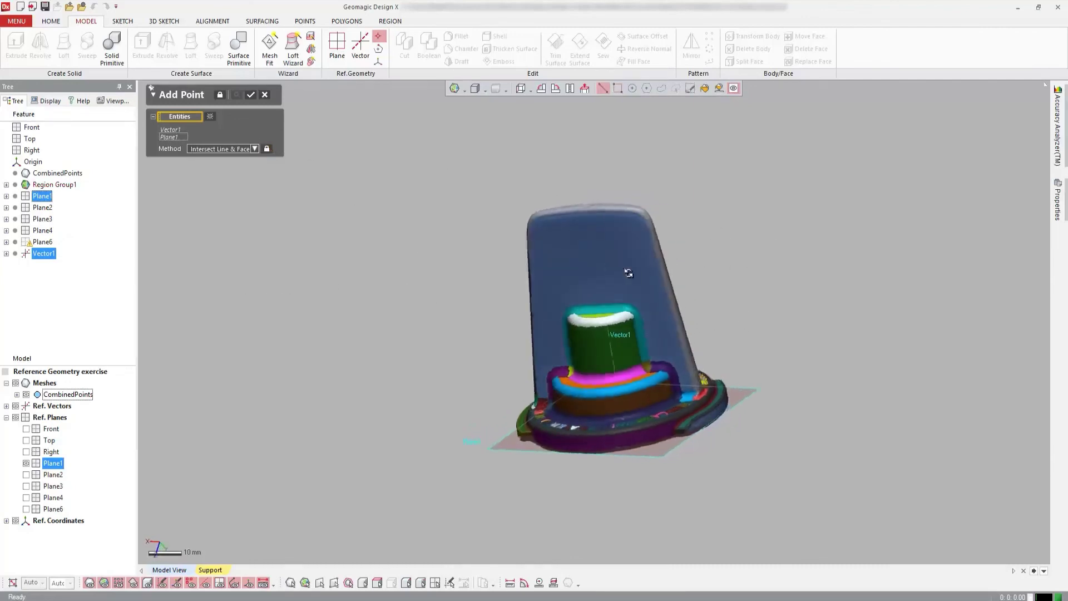
pyautogui.click(251, 95)
pyautogui.moveTo(525, 353)
pyautogui.mouseDown(button='right')
pyautogui.moveTo(640, 165)
pyautogui.moveTo(423, 343)
pyautogui.mouseUp(button='right')
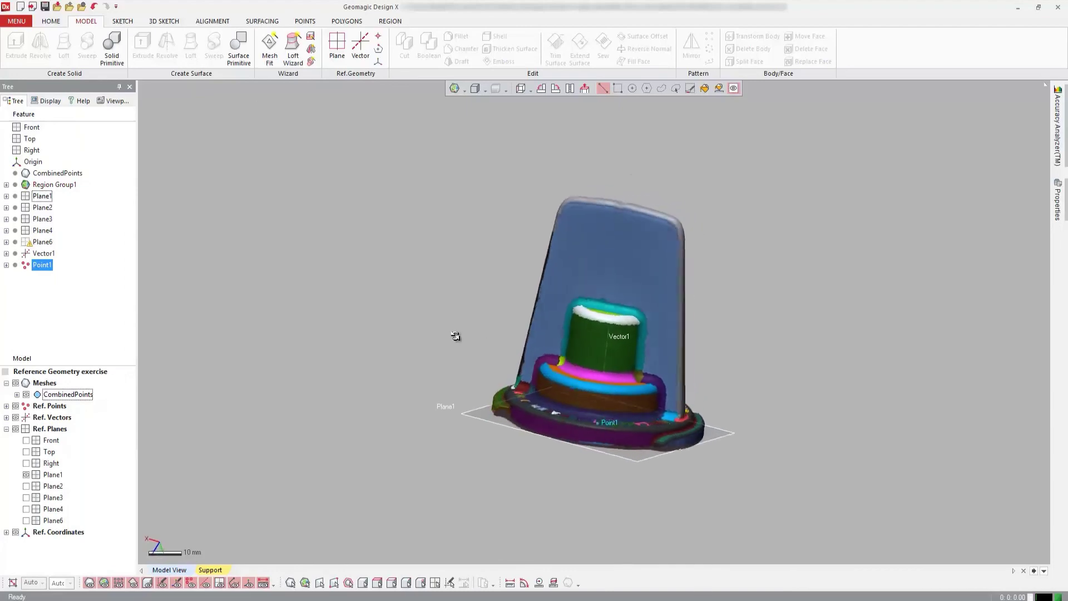